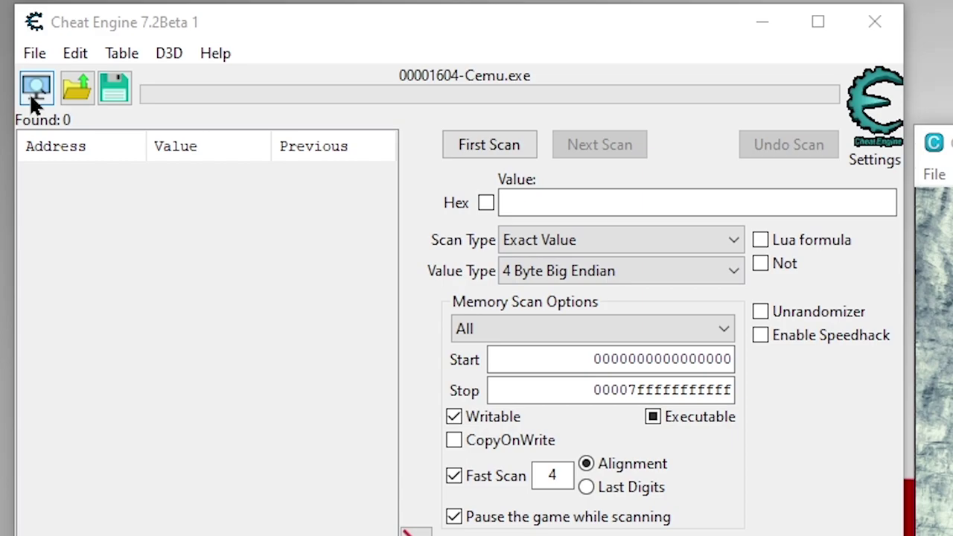
Attach Cheat Engine to the 00001604-Cemu.exe process from the process list.
left_click(33, 94)
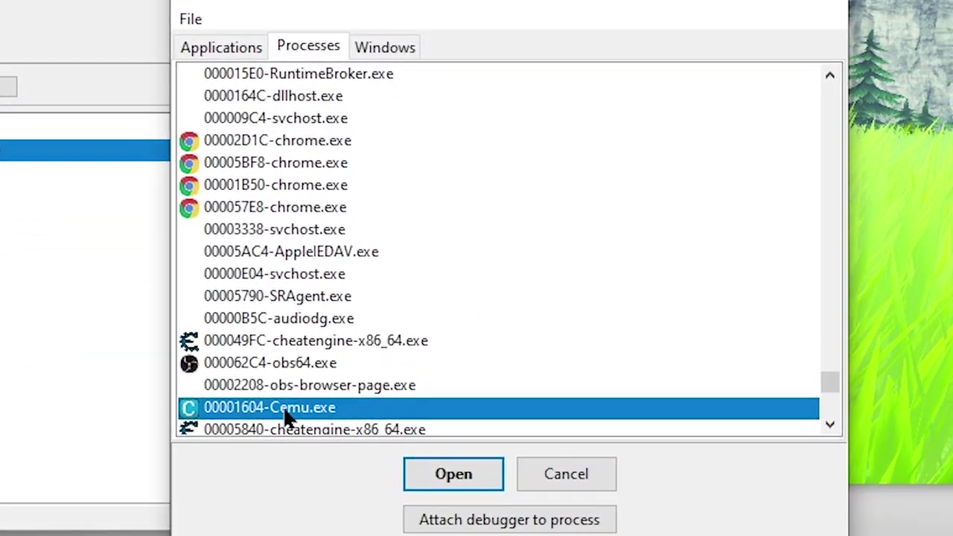
left_click(483, 475)
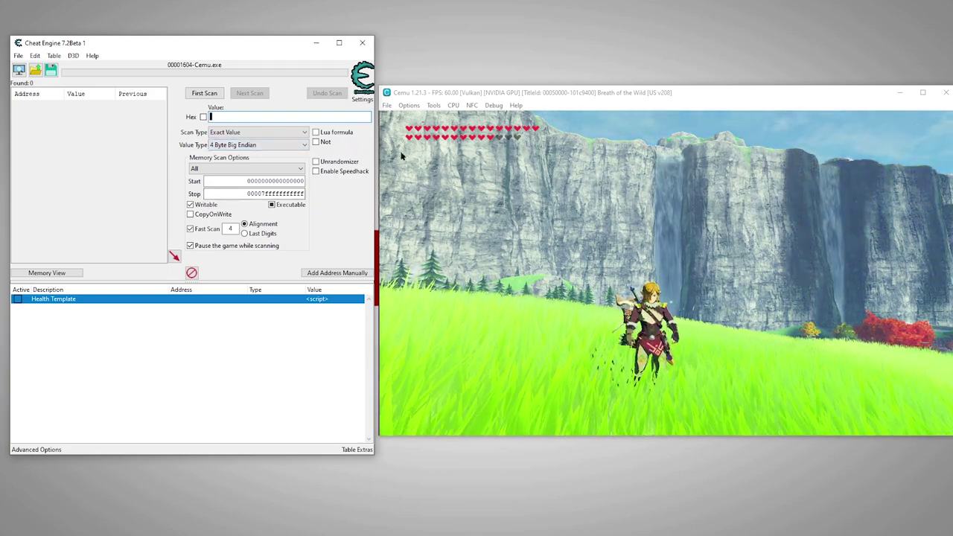
left_click(305, 149)
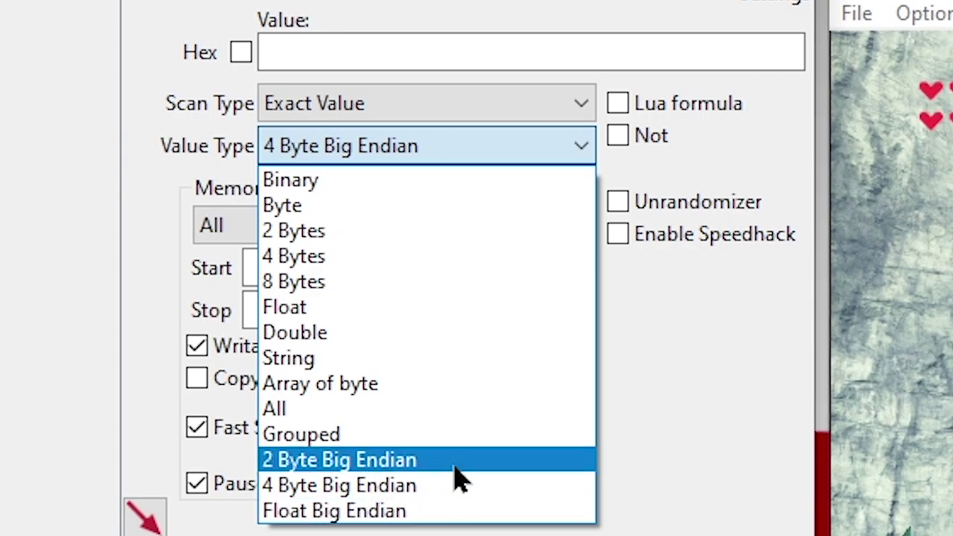
left_click(460, 490)
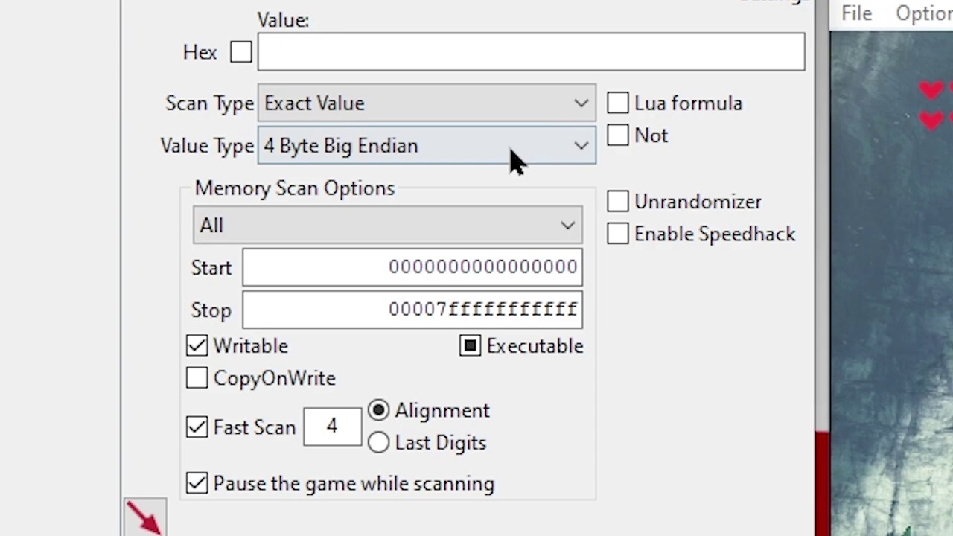
Run a First Scan with Scan Type set to 'Unknown initial value'.
left_click(451, 113)
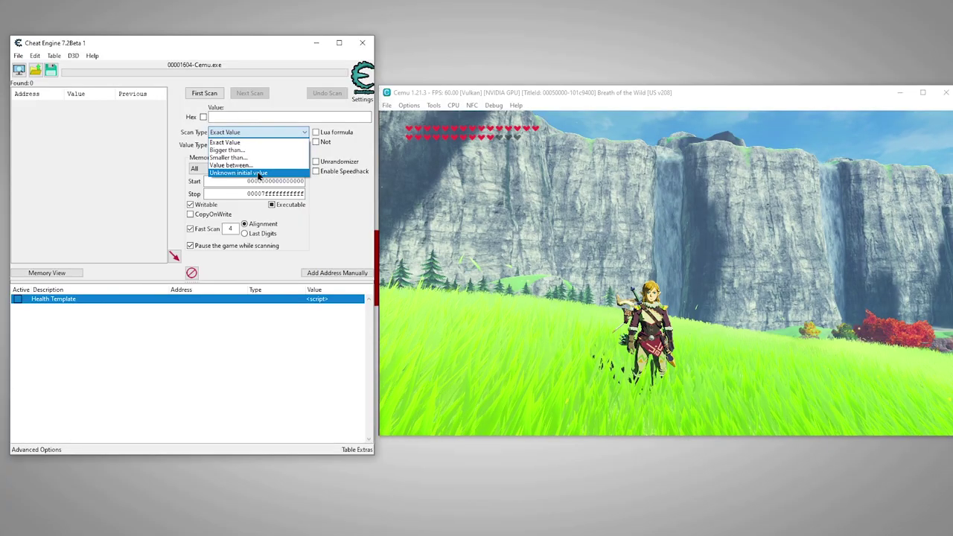
left_click(438, 380)
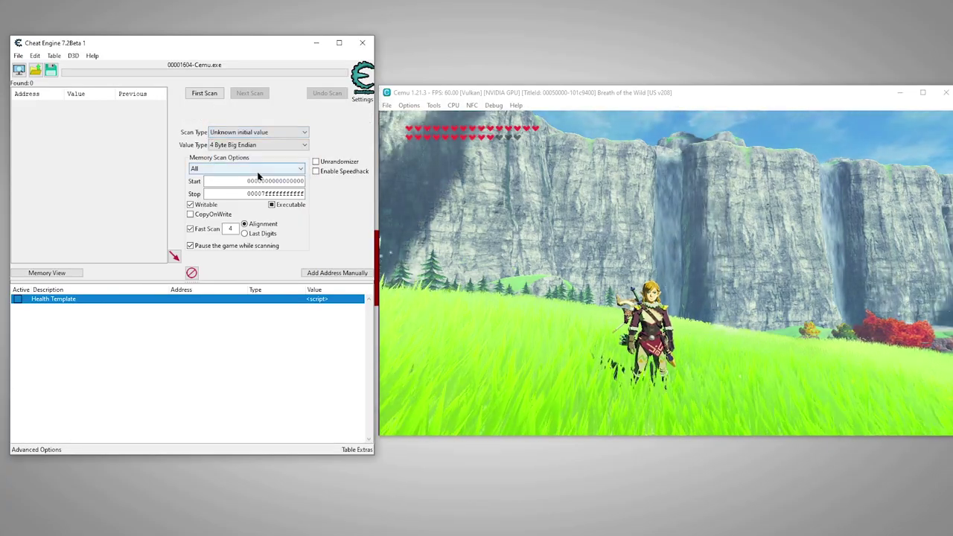
left_click(204, 93)
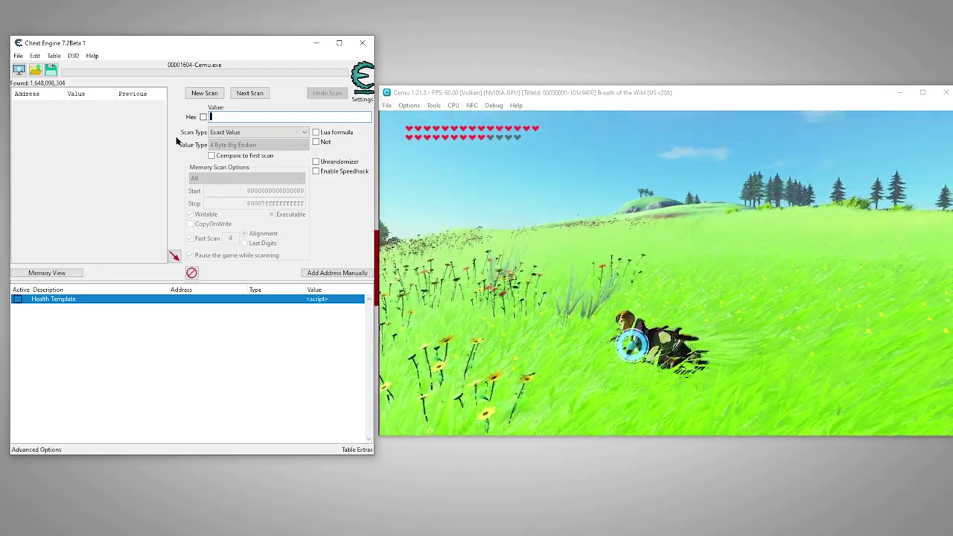
After taking damage, run two Next Scans with Scan Type 'Decreased value'.
left_click(224, 132)
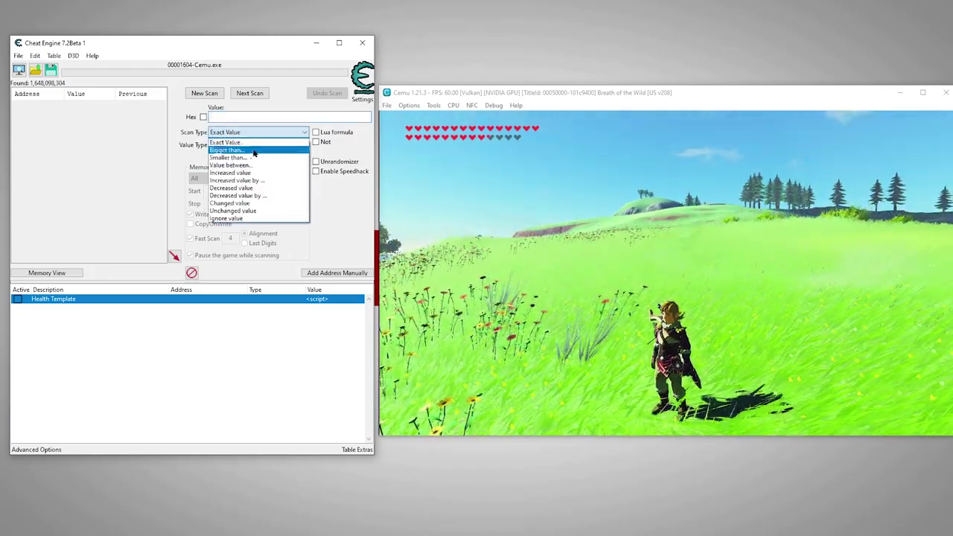
left_click(250, 193)
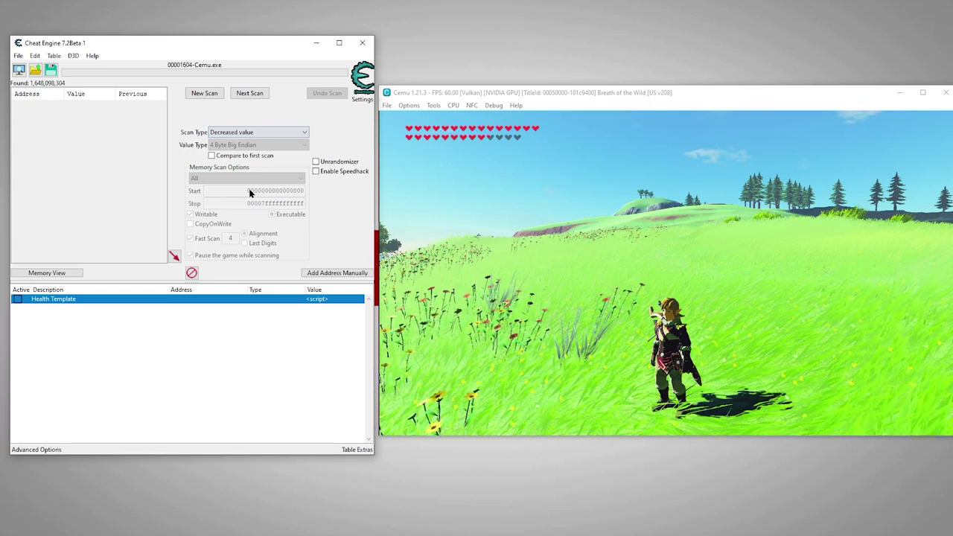
left_click(251, 94)
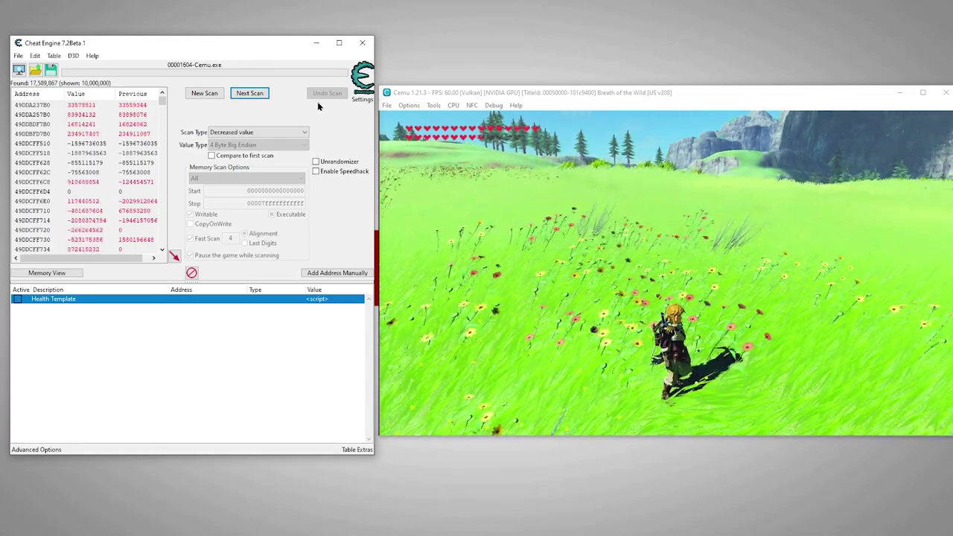
left_click(257, 94)
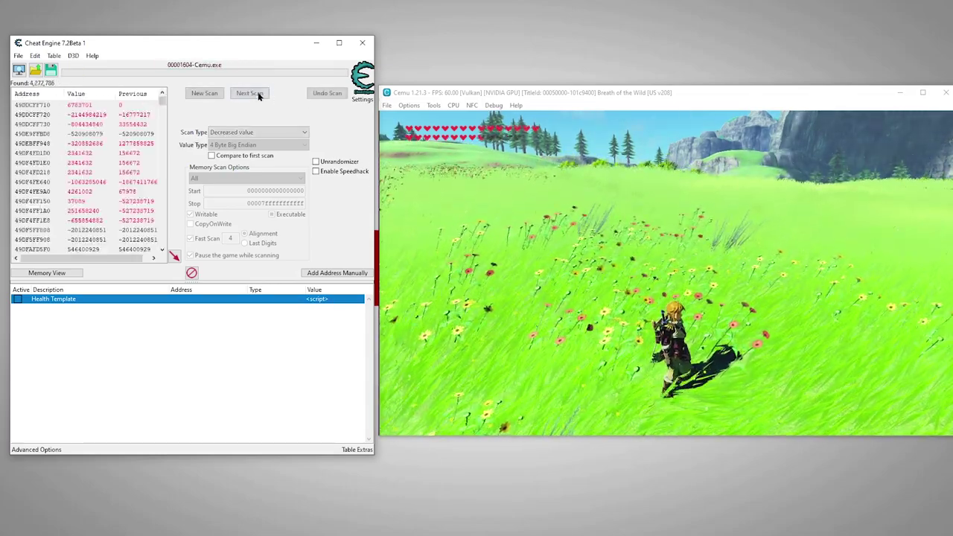
Switch to 'Unchanged value' and run five Next Scans to reach 530,551 addresses.
left_click(227, 134)
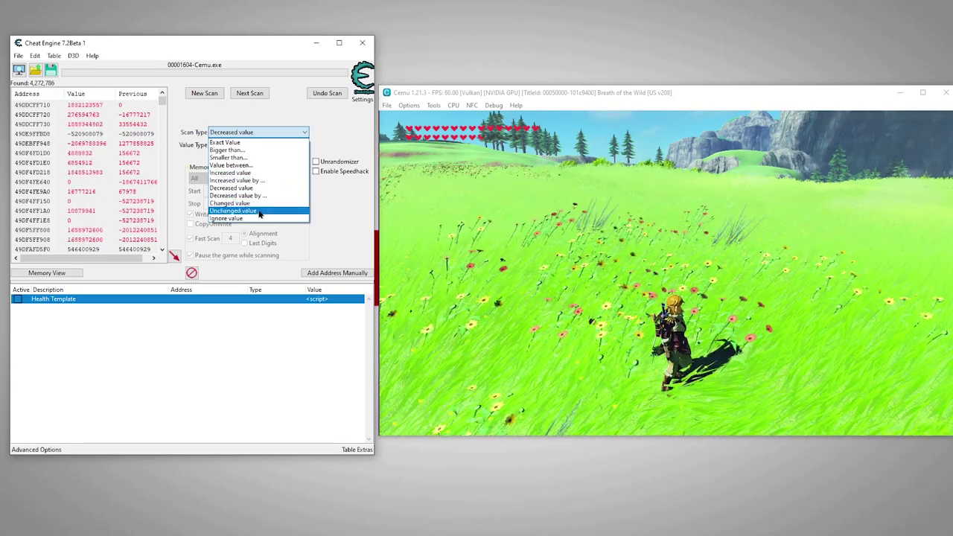
left_click(260, 214)
left_click(255, 95)
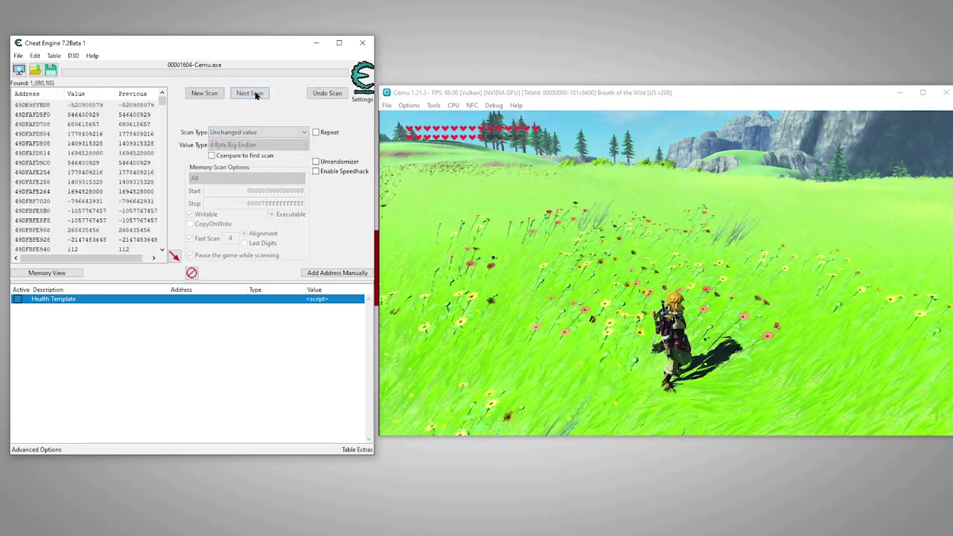
left_click(255, 94)
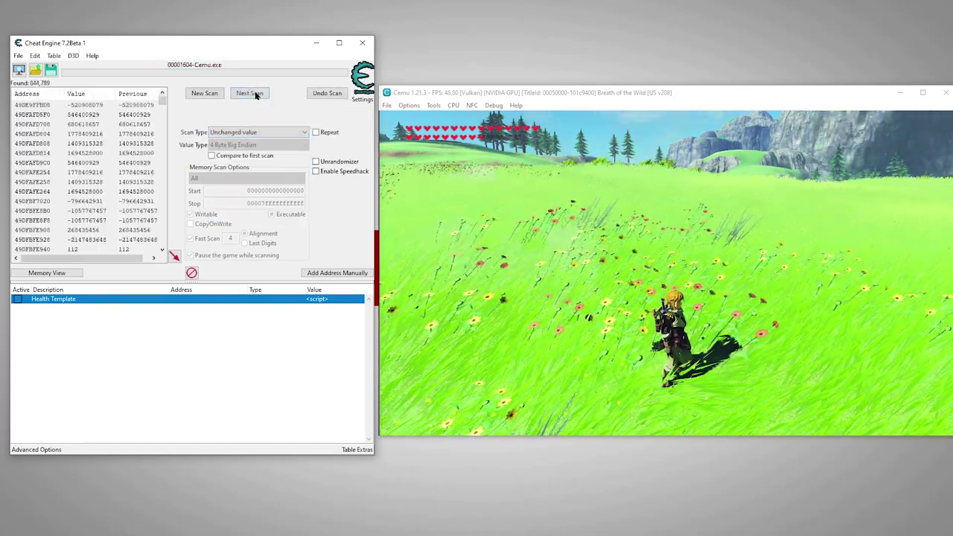
left_click(255, 94)
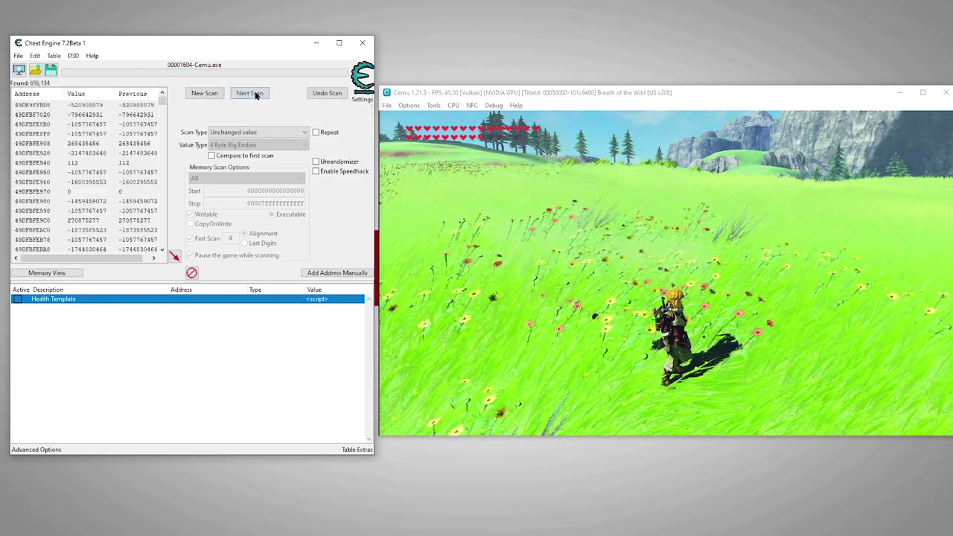
left_click(255, 94)
left_click(254, 94)
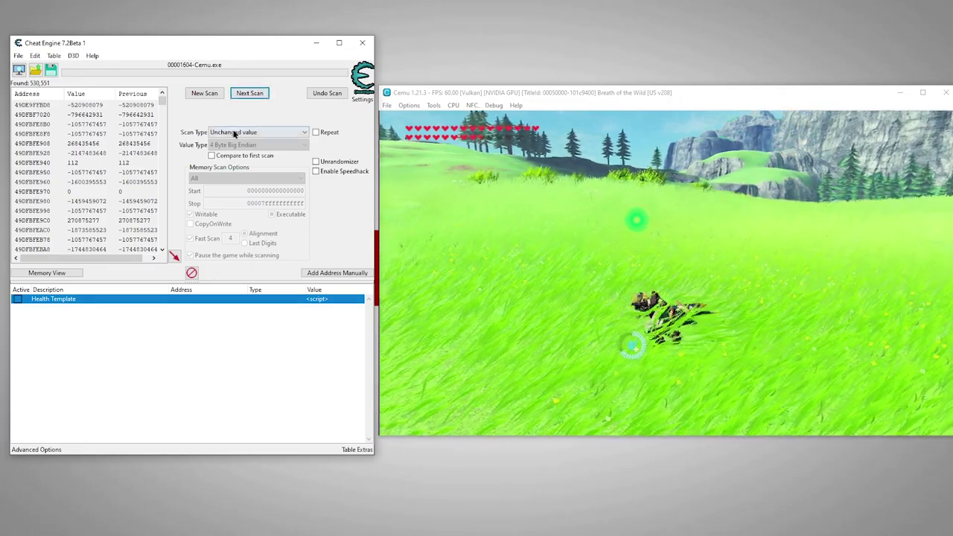
Run one 'Decreased value' Next Scan followed by one 'Unchanged value' Next Scan.
left_click(237, 132)
left_click(233, 188)
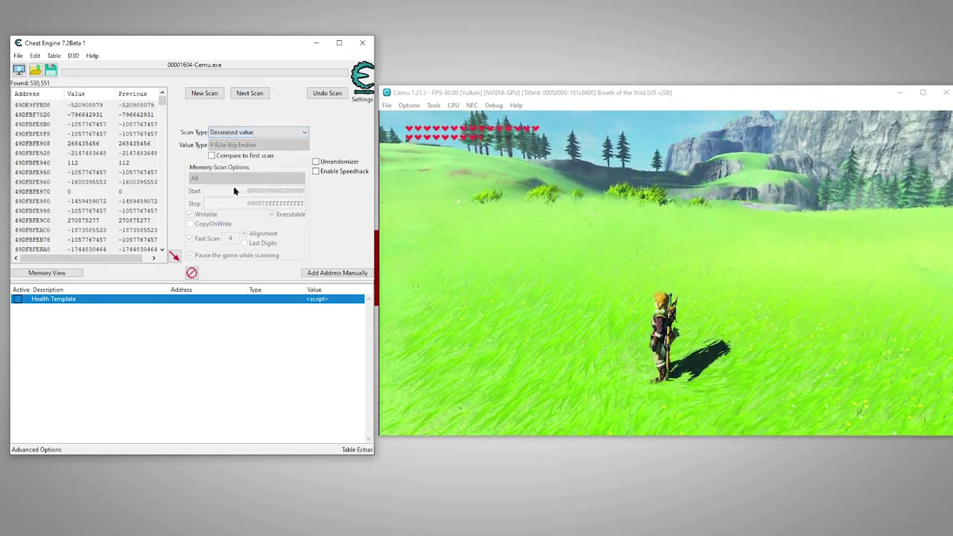
left_click(253, 94)
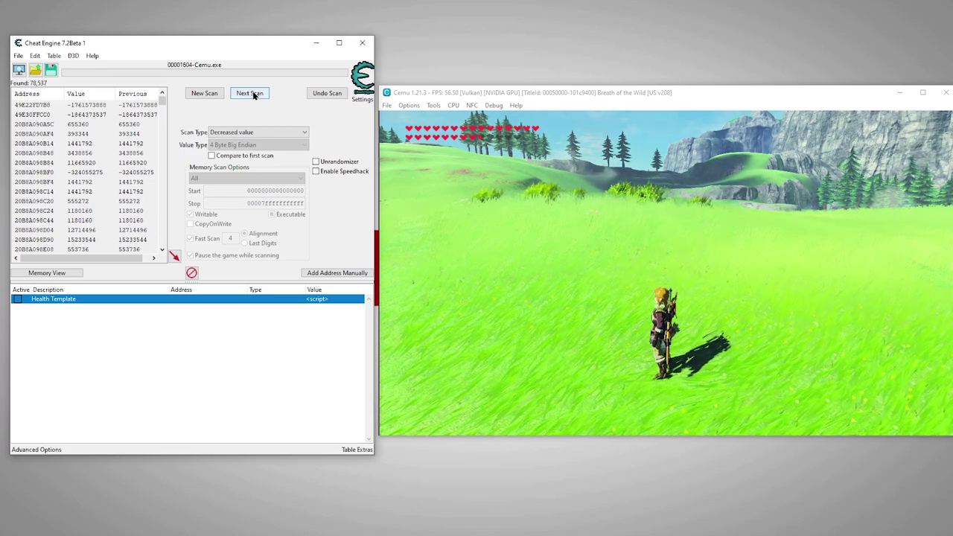
left_click(241, 131)
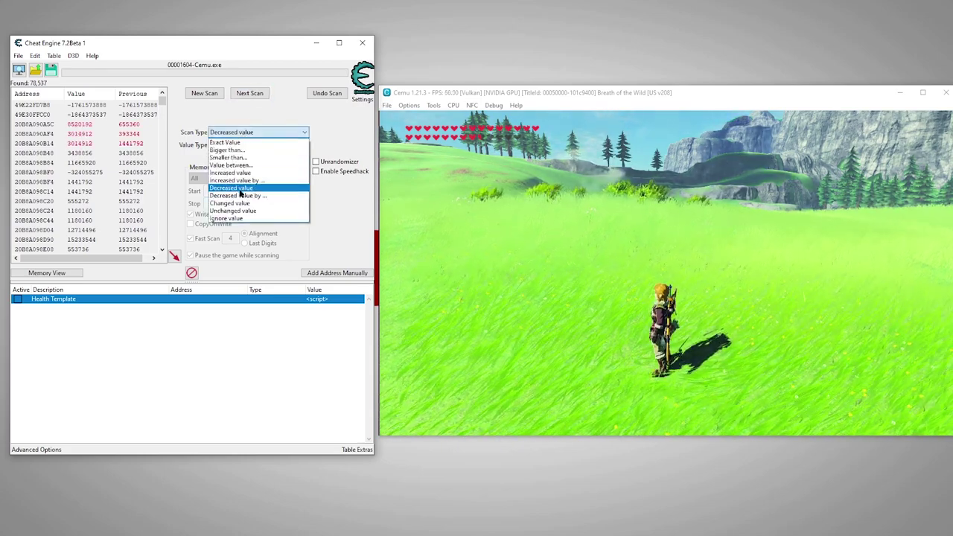
left_click(237, 212)
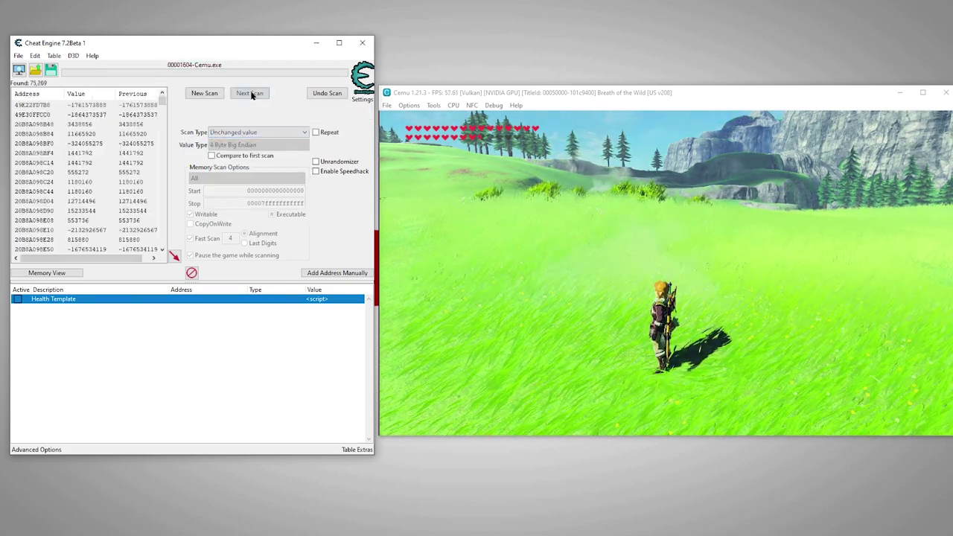
left_click(252, 95)
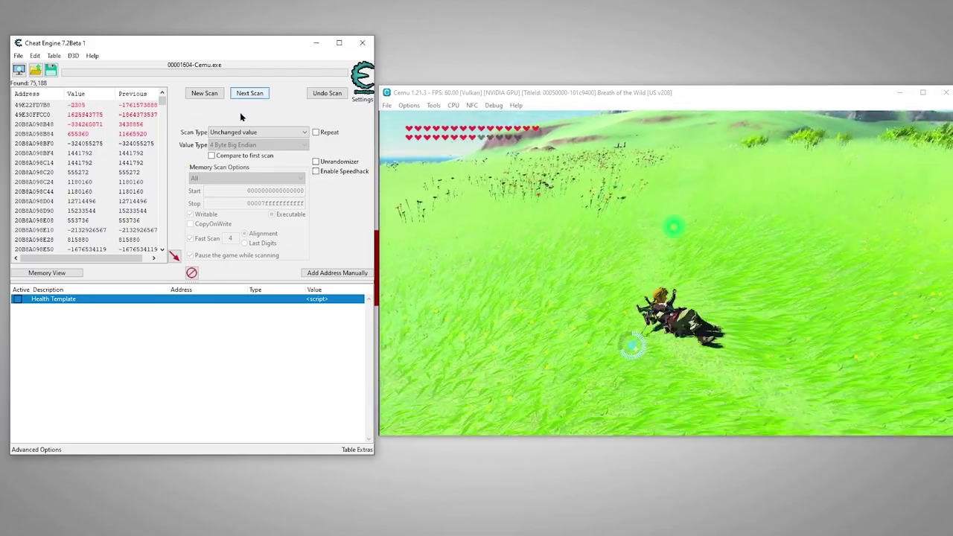
After more damage, run two 'Decreased value' Next Scans.
left_click(234, 132)
left_click(235, 190)
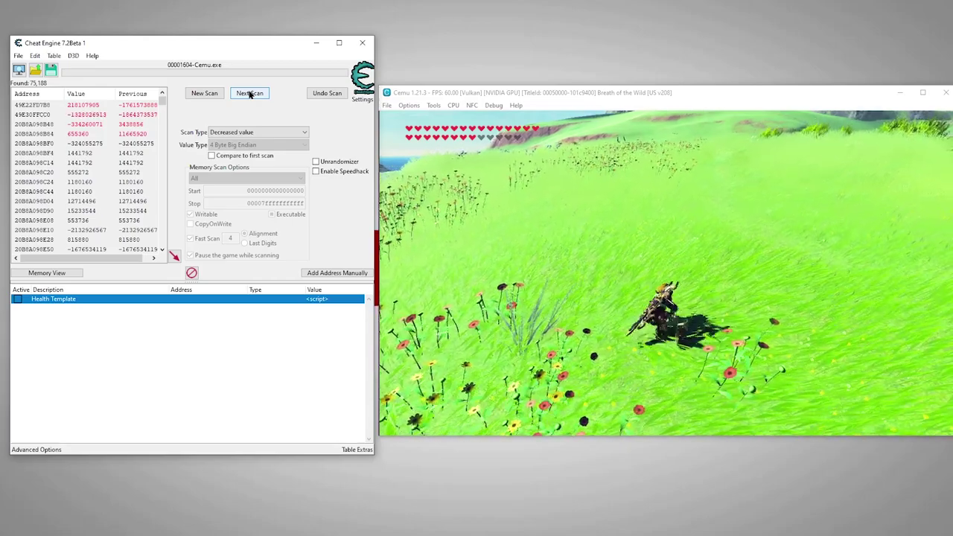
left_click(250, 94)
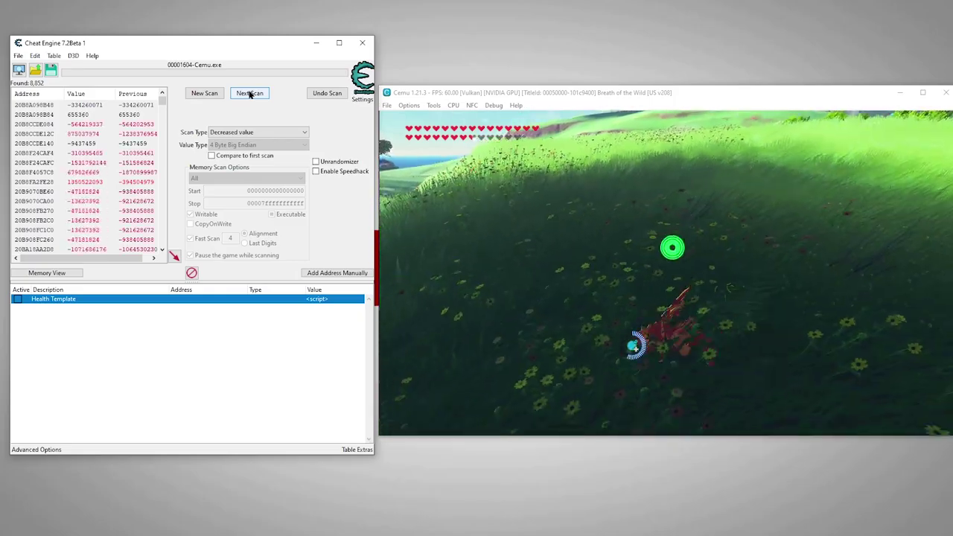
left_click(250, 94)
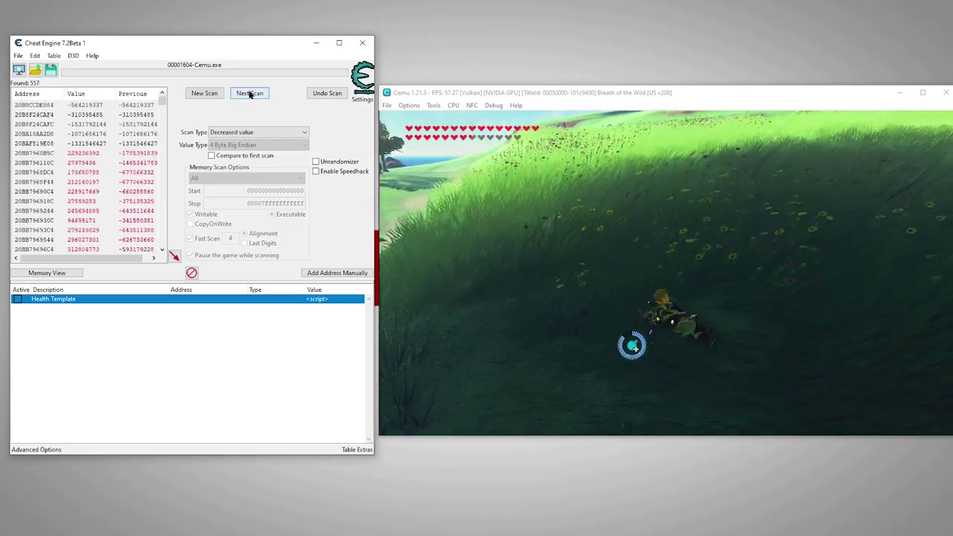
Switch to 'Unchanged value' and rescan repeatedly to discard changing addresses.
left_click(245, 132)
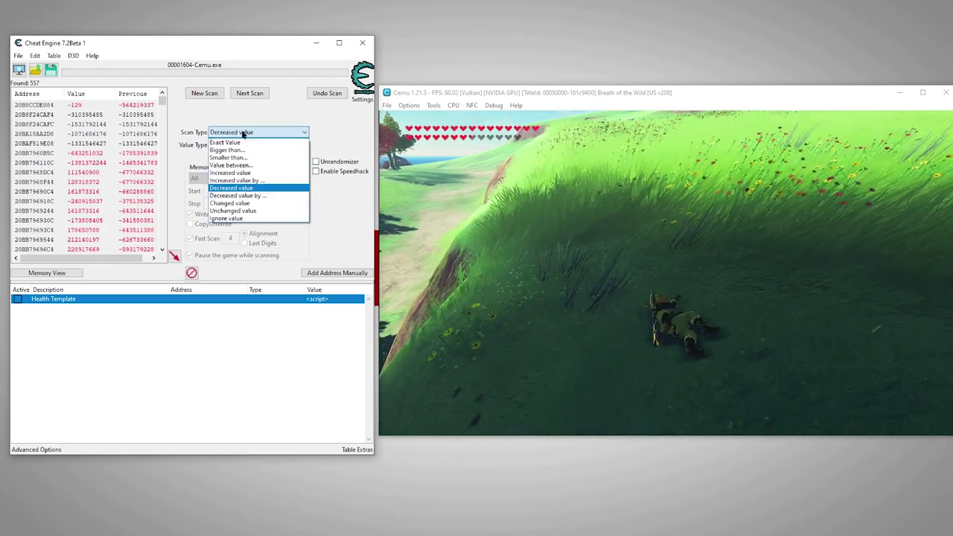
left_click(245, 207)
left_click(259, 94)
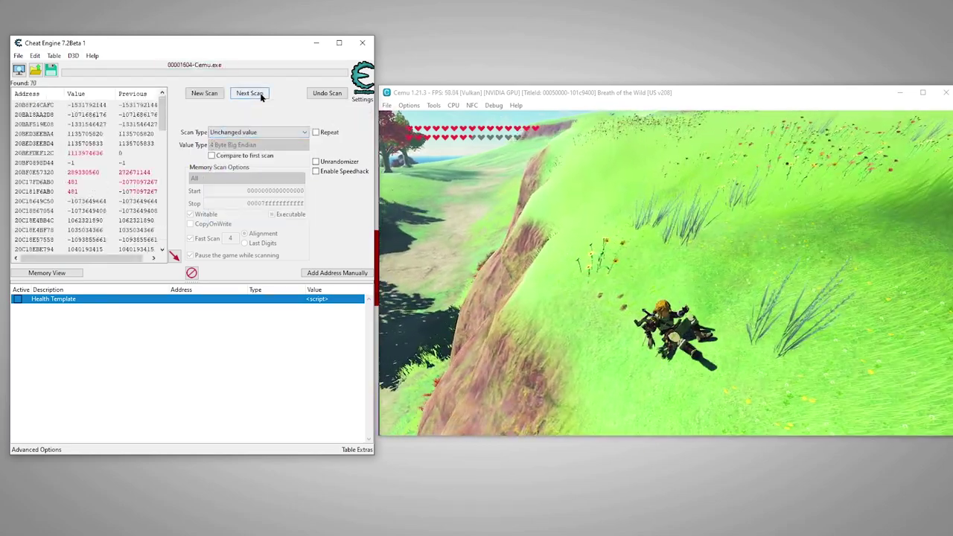
left_click(251, 94)
left_click(250, 94)
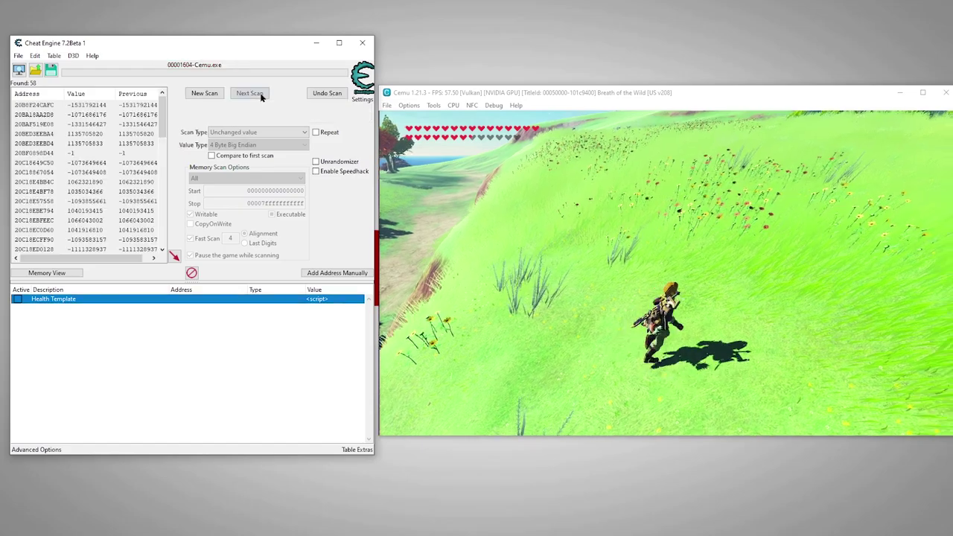
left_click(260, 95)
left_click(261, 95)
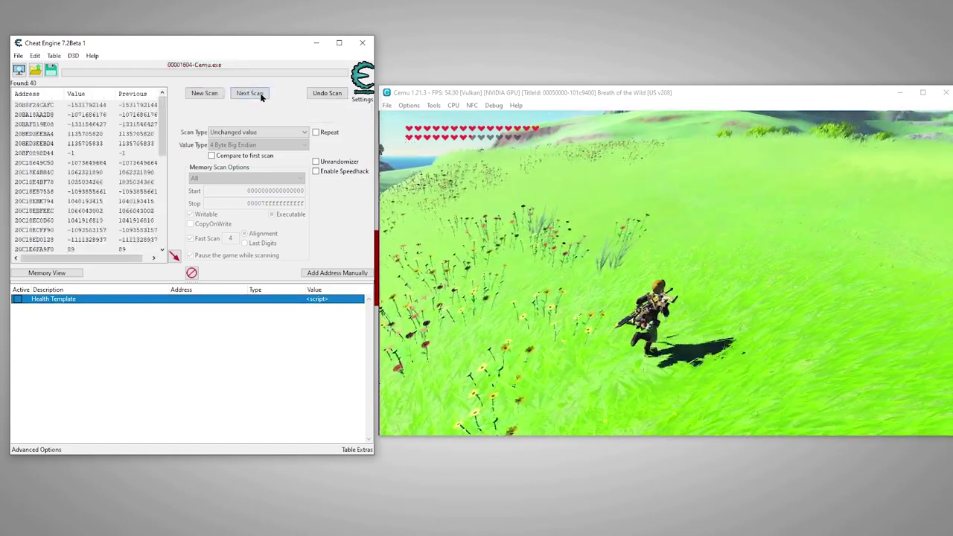
scroll(113, 171, "down", 6)
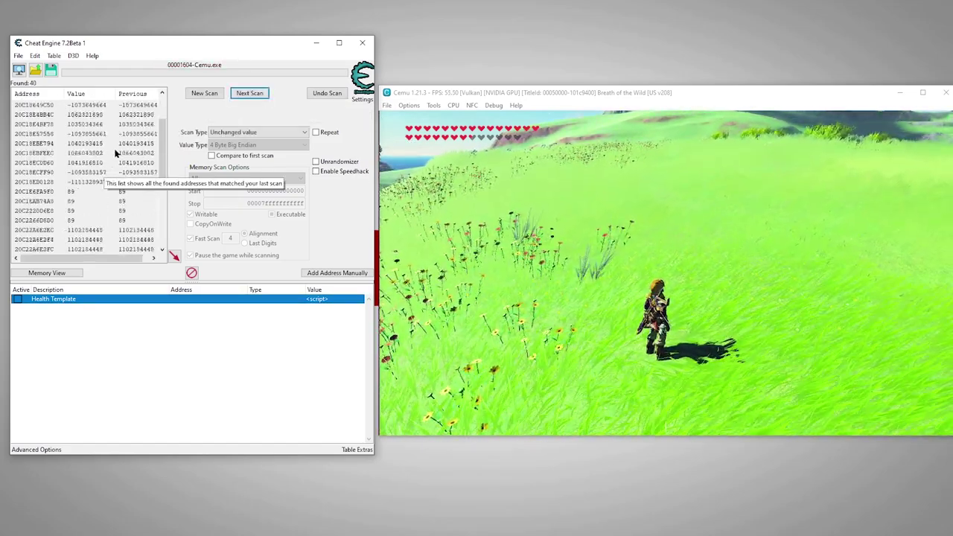
scroll(113, 159, "down", 2)
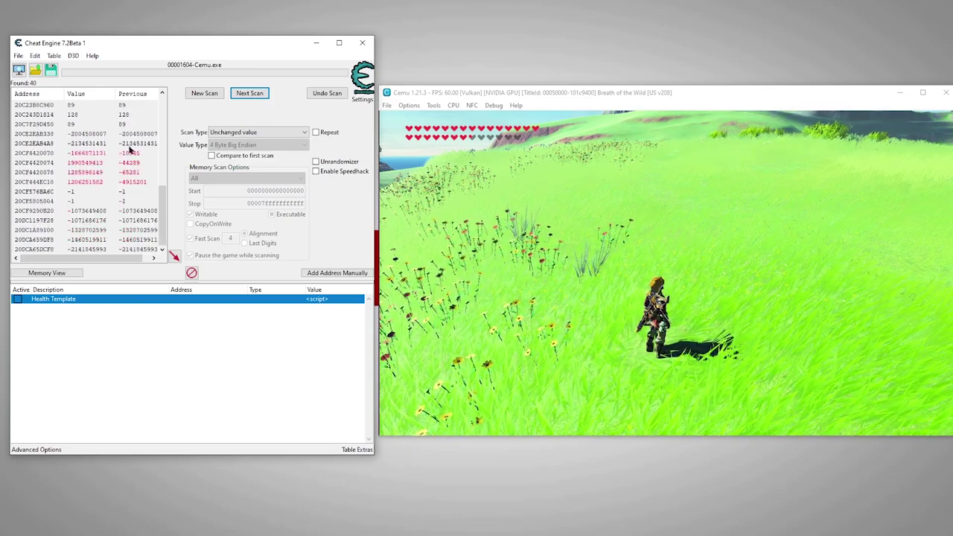
left_click(254, 92)
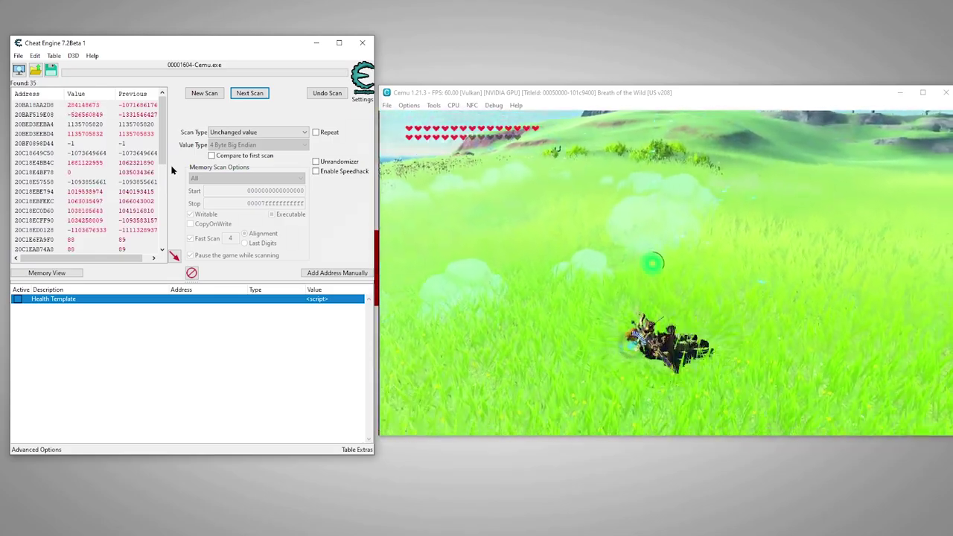
Take damage again and run a 'Decreased value' Next Scan.
left_click(224, 132)
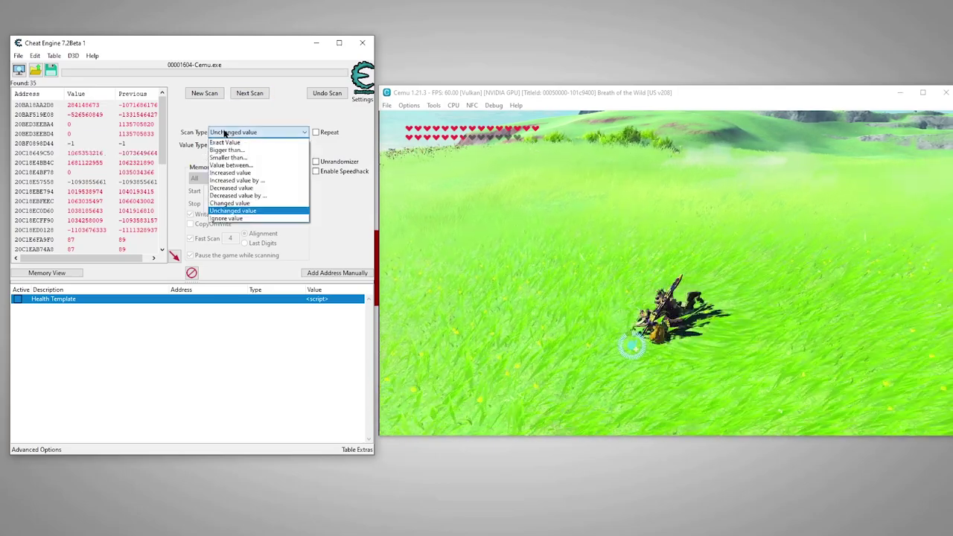
left_click(228, 188)
left_click(245, 94)
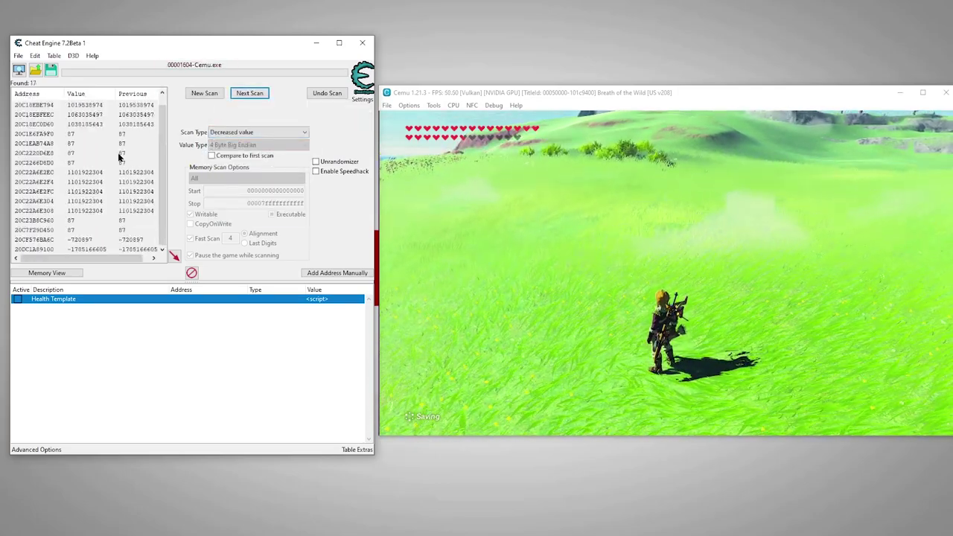
scroll(119, 156, "down", 1)
Rescan with 'Unchanged value' down to 15 results and select all 15.
left_click(231, 132)
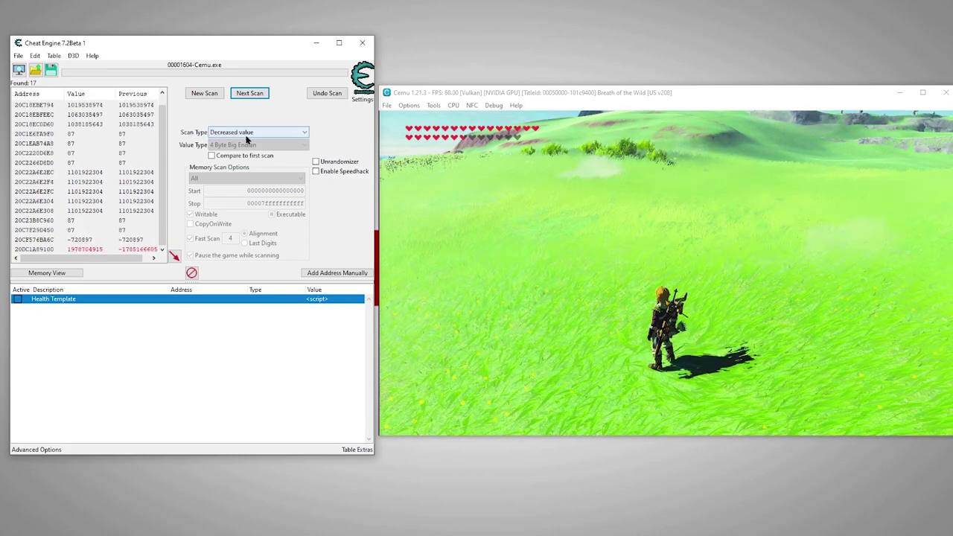
left_click(231, 211)
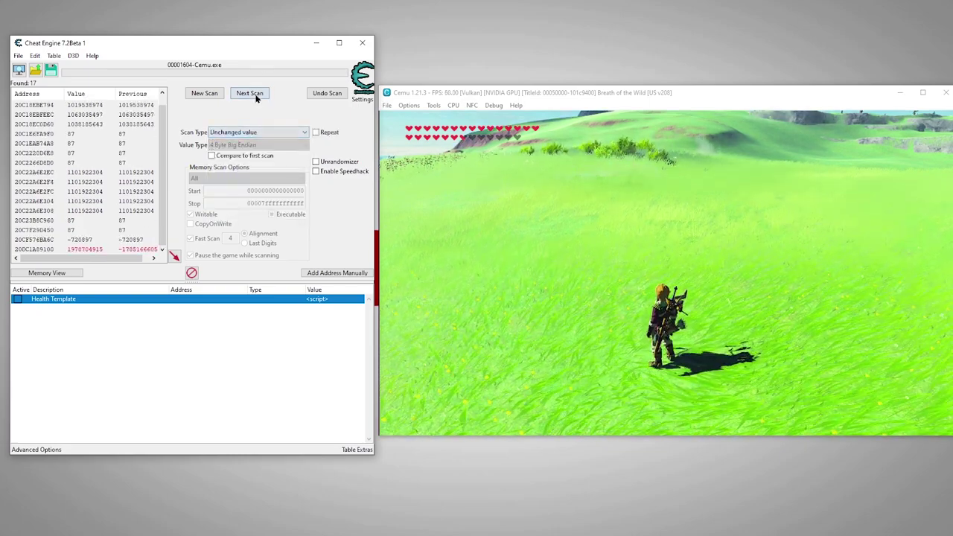
left_click(256, 97)
left_click(132, 174)
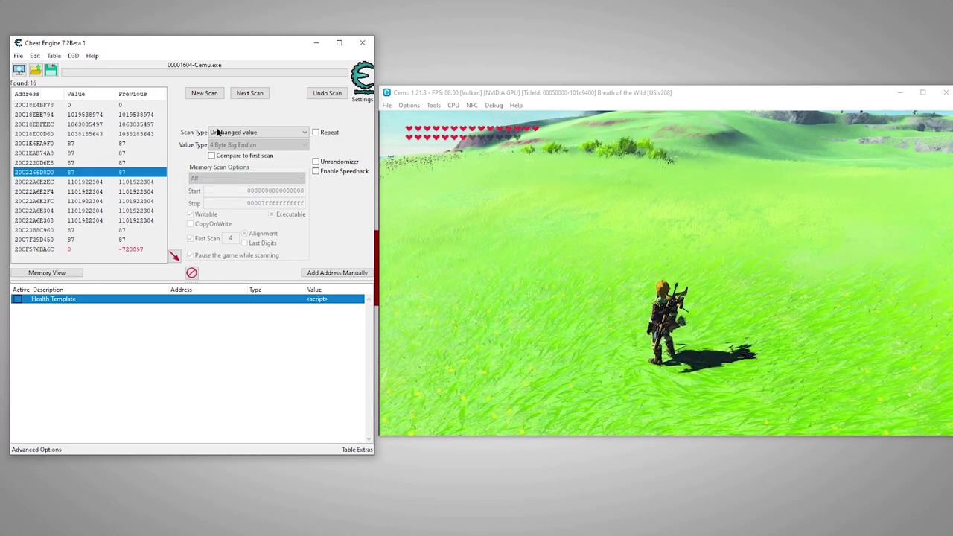
left_click(245, 94)
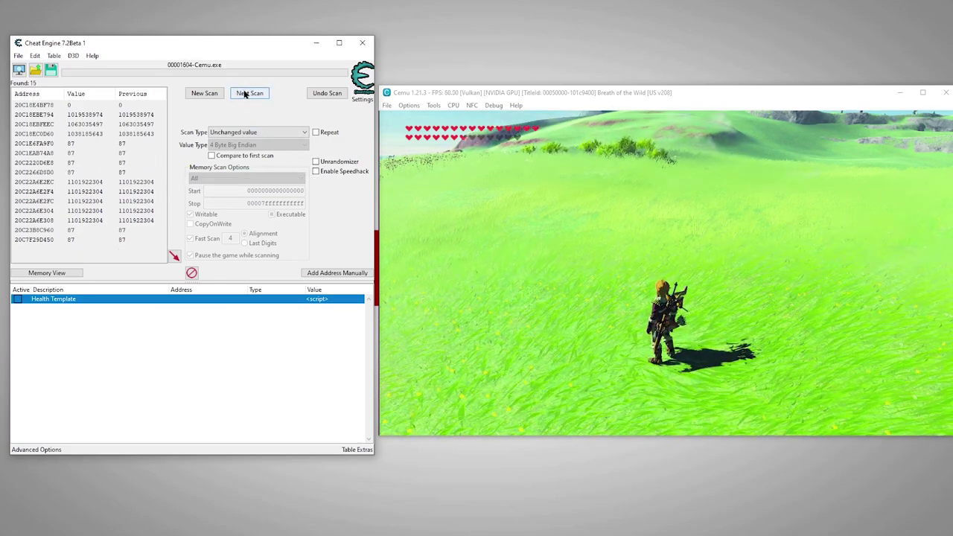
left_click(106, 105)
Add the 15 found addresses to the cheat table and delete the 20C1E4BF78 entry.
left_click(111, 239, "shift")
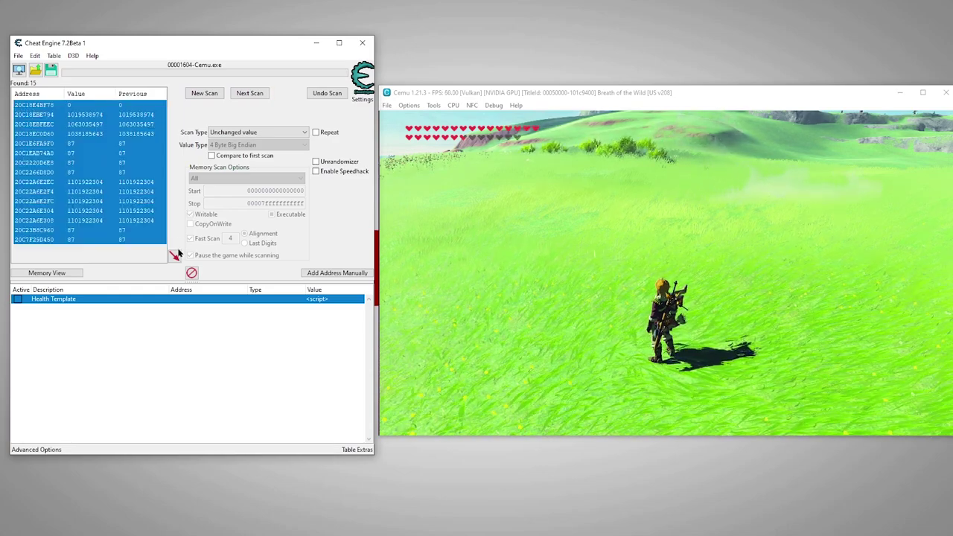
left_click(175, 256)
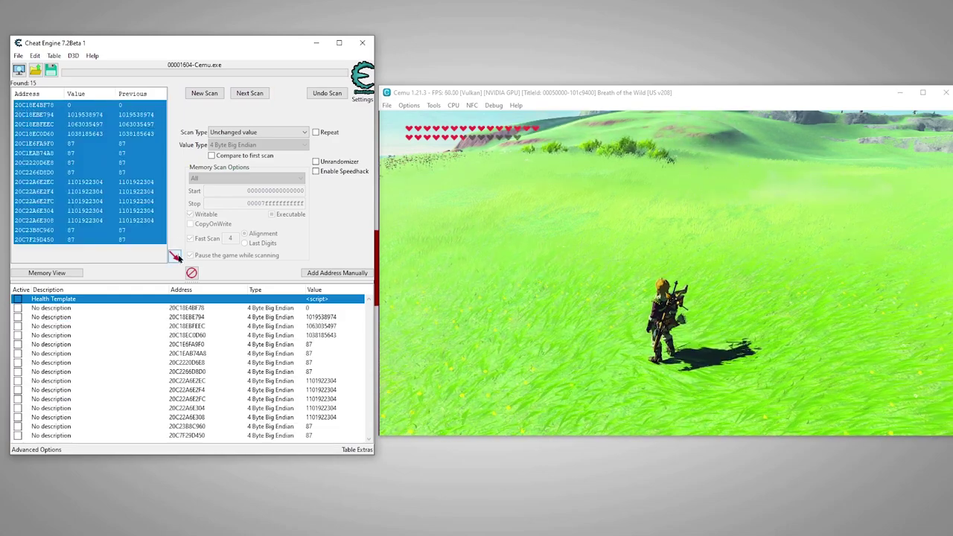
left_click(314, 309)
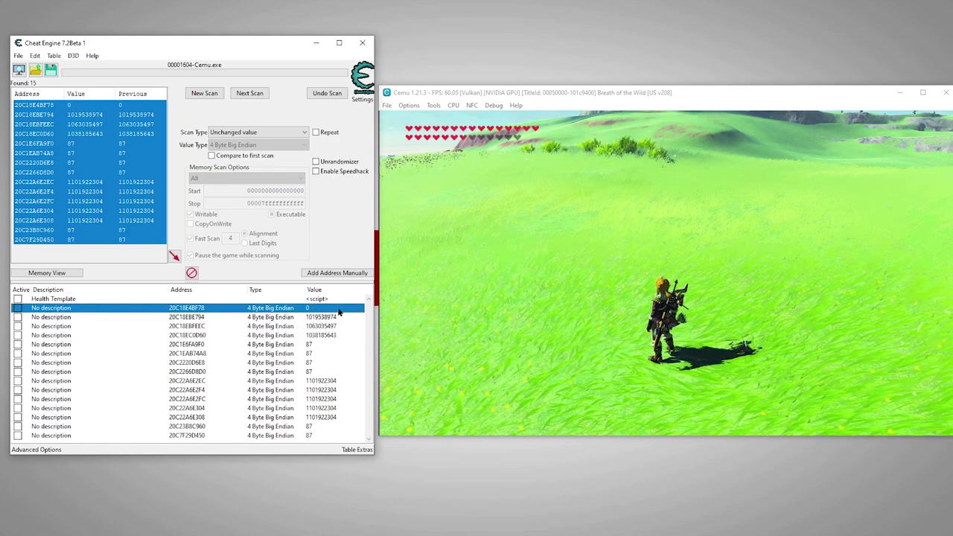
key("Delete")
left_click(505, 274)
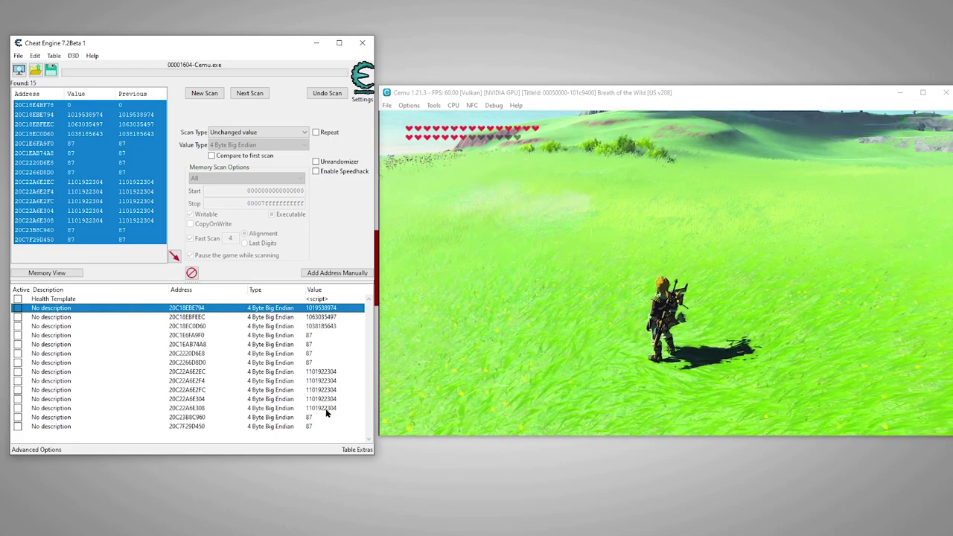
Freeze the 20C7F29D450, 20C23B8C960 and 20C2266D8D0 entries, then unfreeze each.
left_click(314, 426)
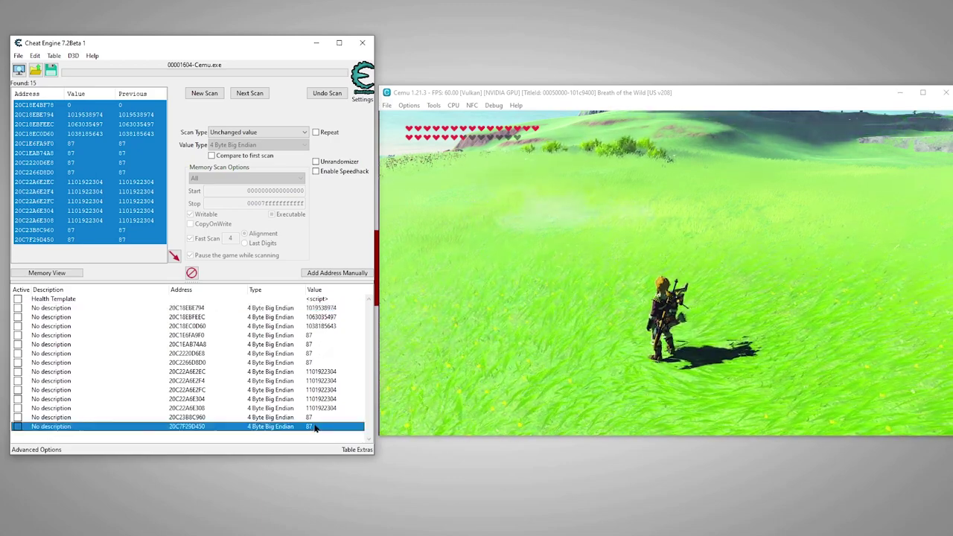
left_click(314, 418, "shift")
left_click(313, 363, "ctrl")
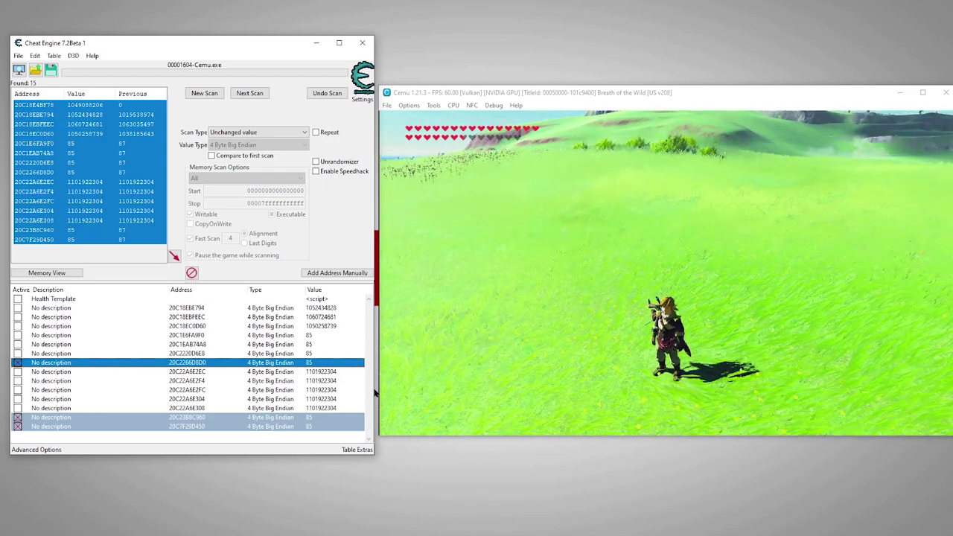
left_click(18, 427)
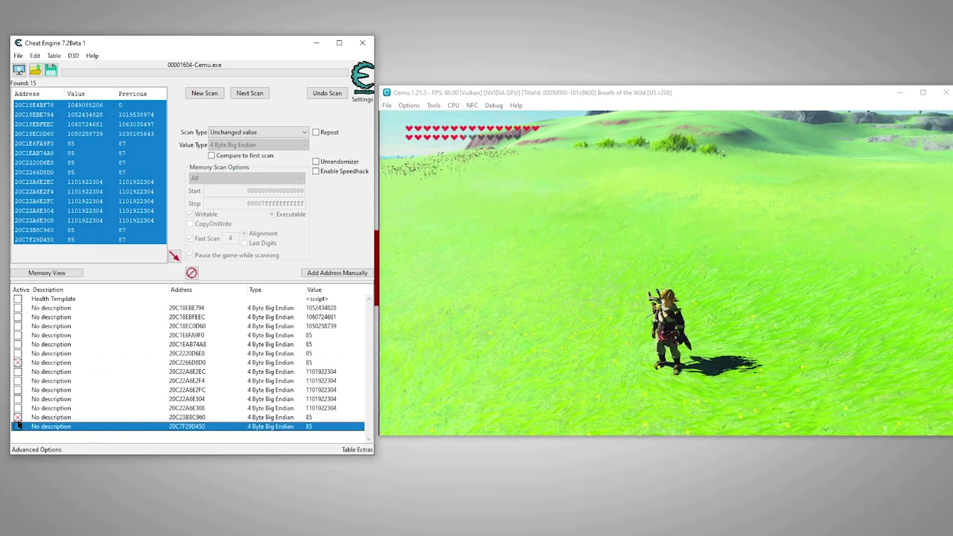
left_click(18, 418)
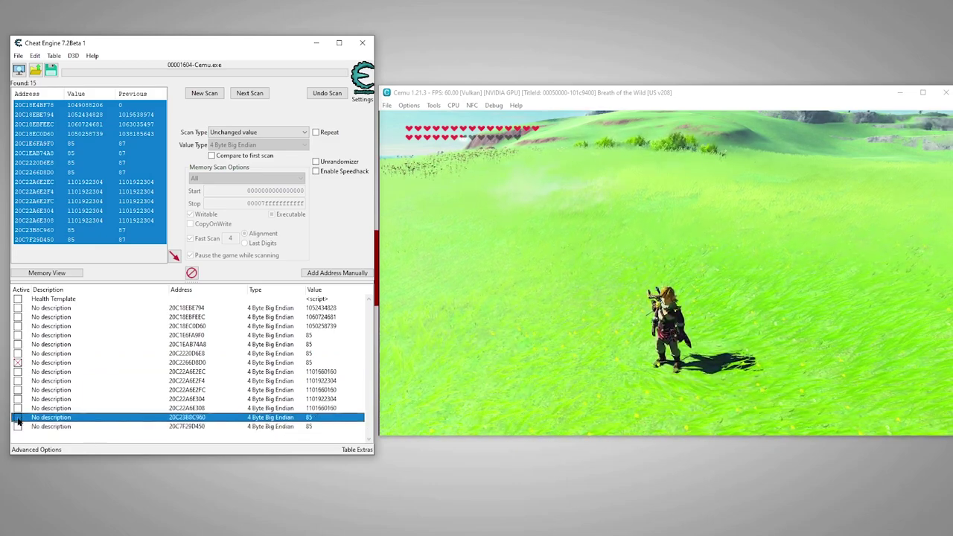
left_click(18, 363)
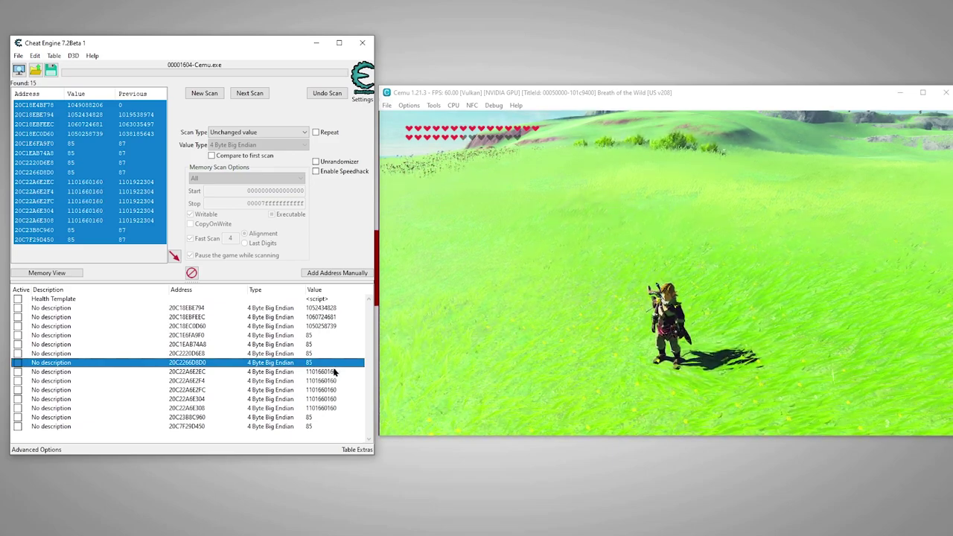
Keep 20C2266D8D0 at 85 and set the 20C2220D6E8 entry's value to 88.
double_click(317, 363)
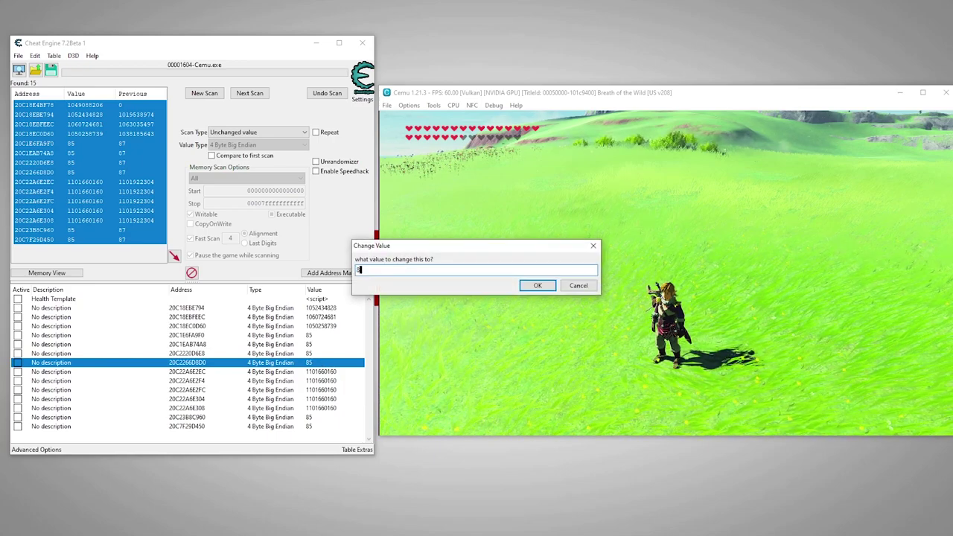
key("Return")
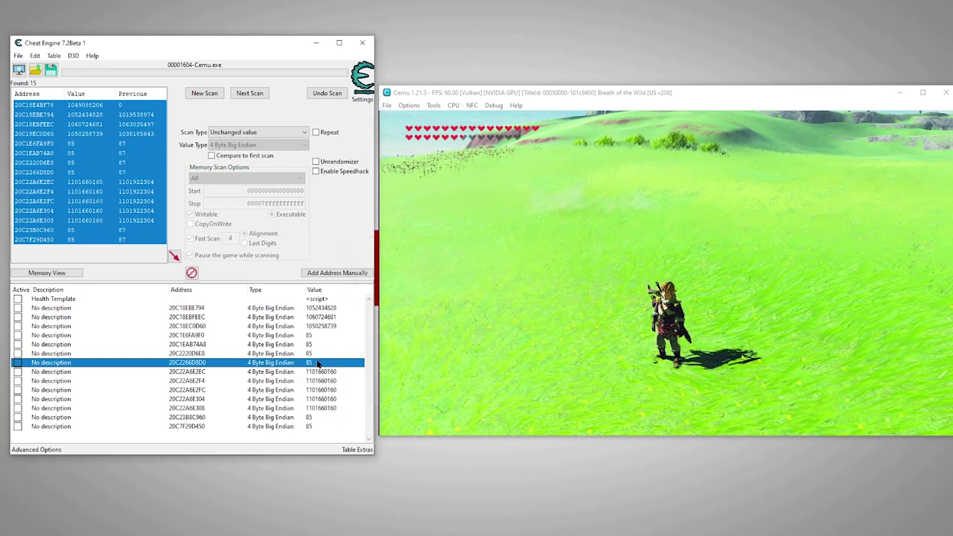
double_click(317, 355)
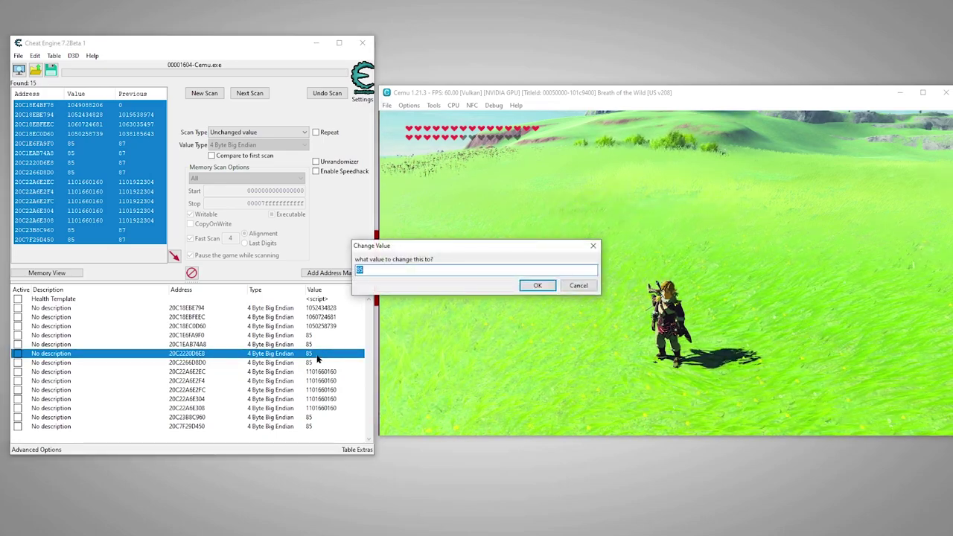
type("88")
key("Return")
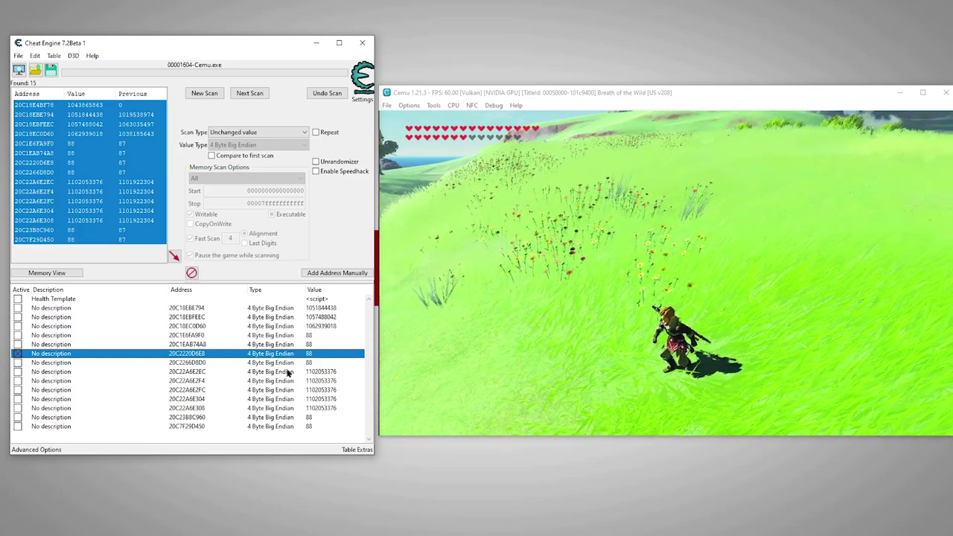
Change the 20C2220D6E8 value to 100 and switch back to Cemu to test.
double_click(316, 355)
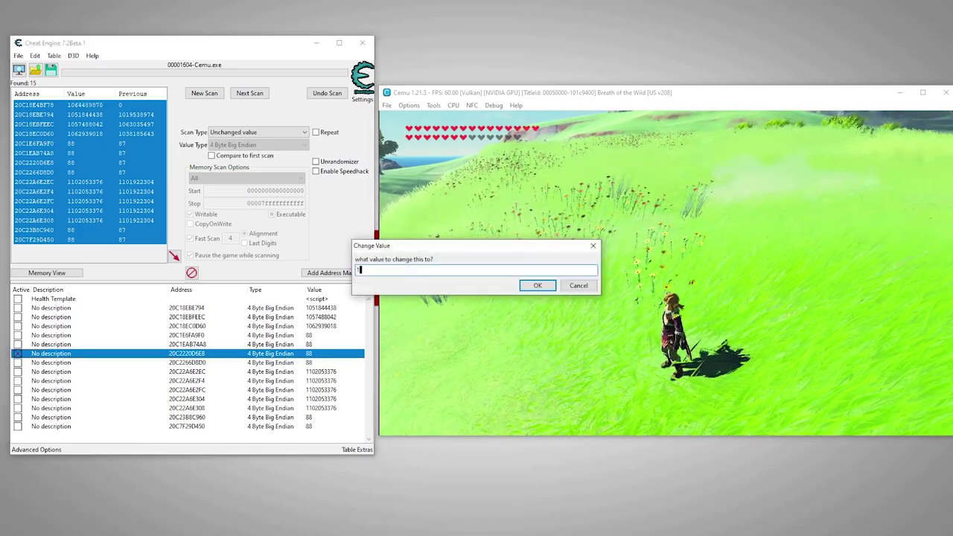
key("Return")
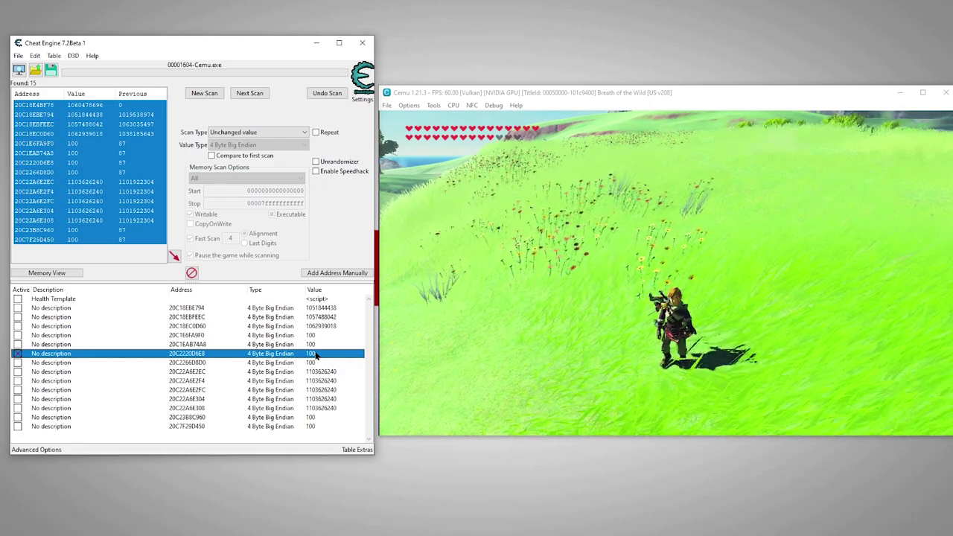
key("alt+Tab")
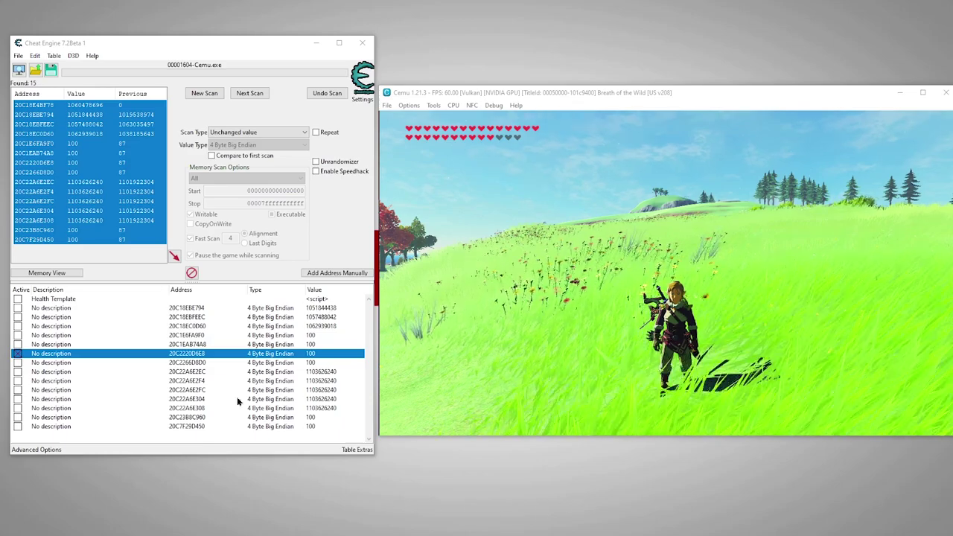
Delete all candidate rows above and below the 20C2220D6E8 entry.
left_click(195, 363)
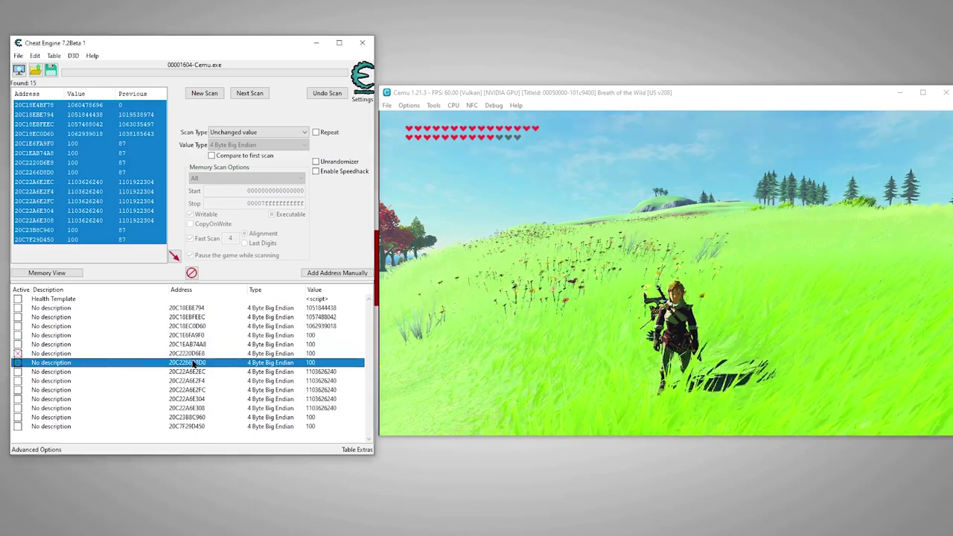
left_click(195, 427, "shift")
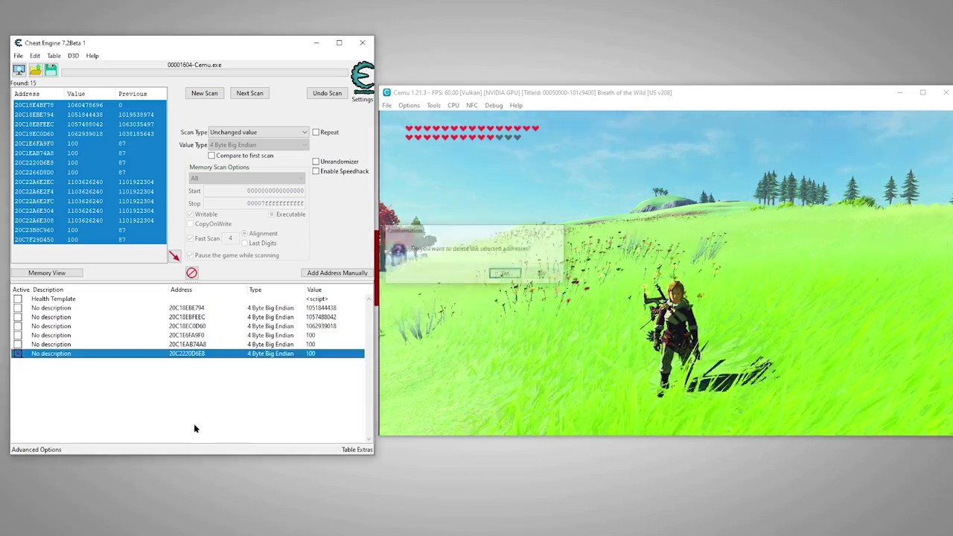
left_click(187, 345)
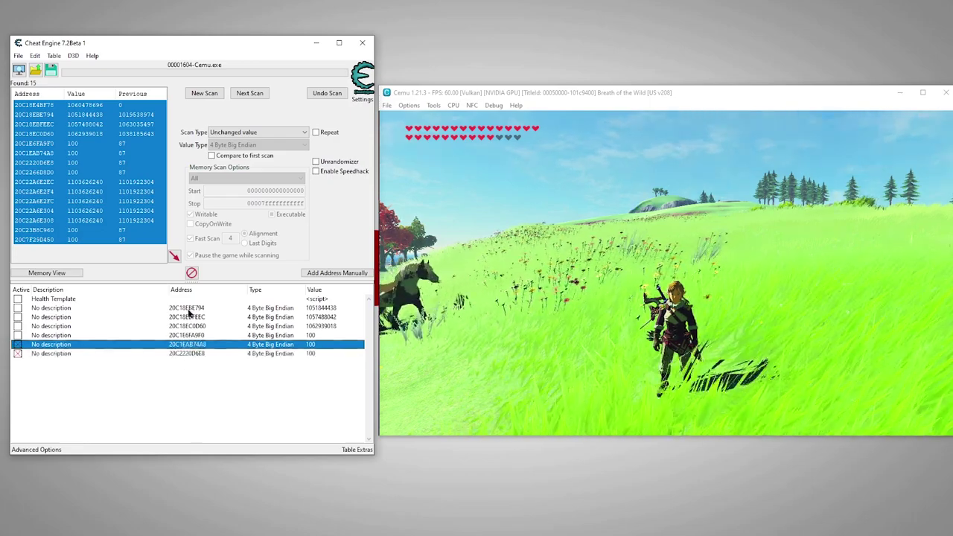
left_click(189, 311, "shift")
key("Delete")
key("Return")
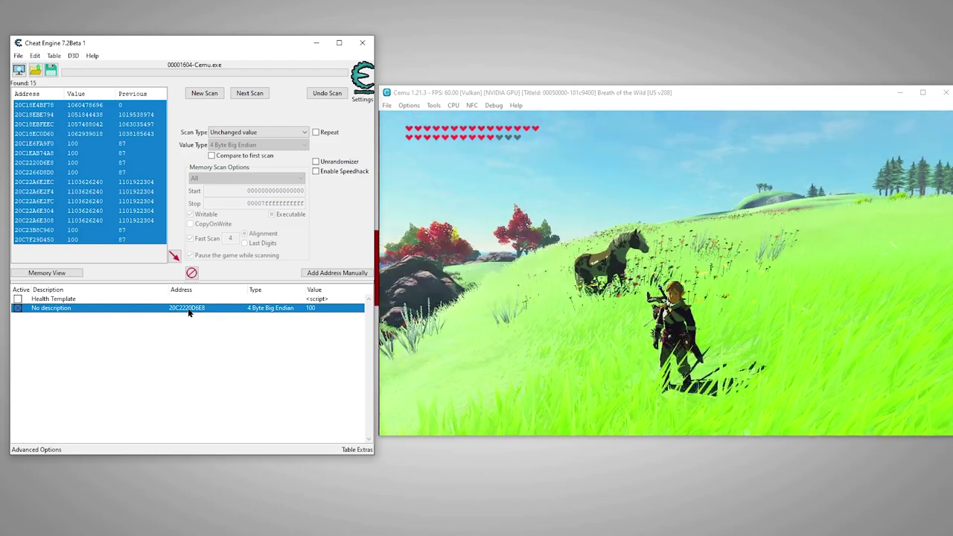
Run 'Find out what writes to this address' on 20C2220D6E8 and select the movbe [r13+rdx+00],esi opcode.
right_click(193, 309)
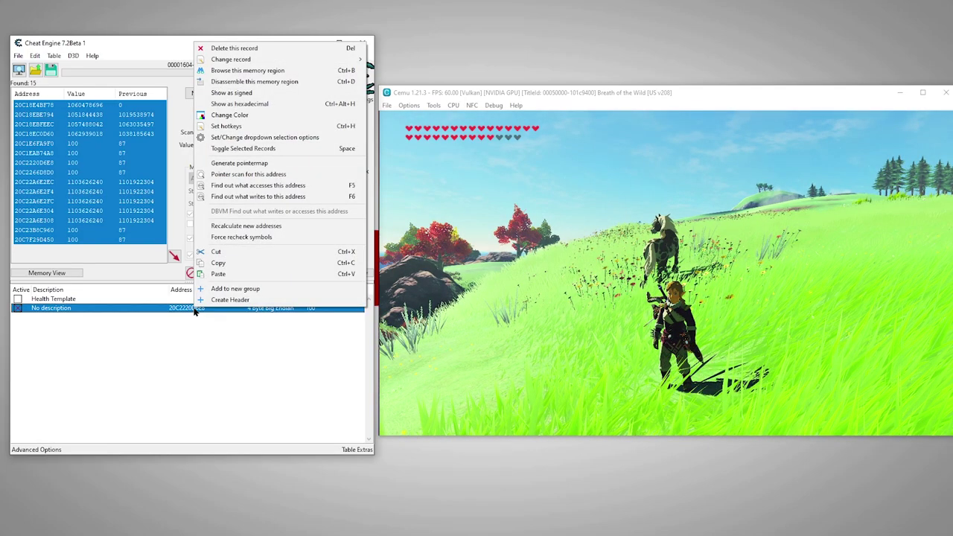
left_click(317, 197)
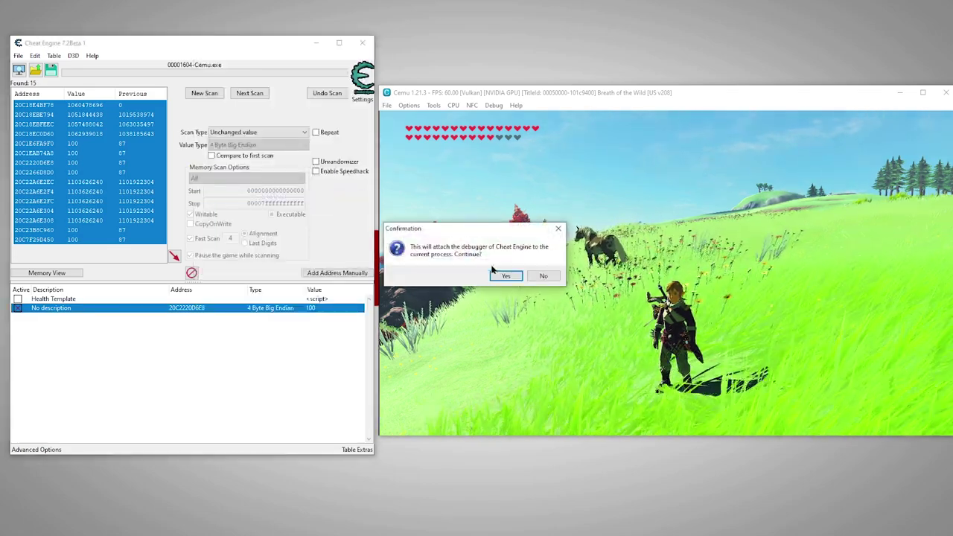
left_click(516, 277)
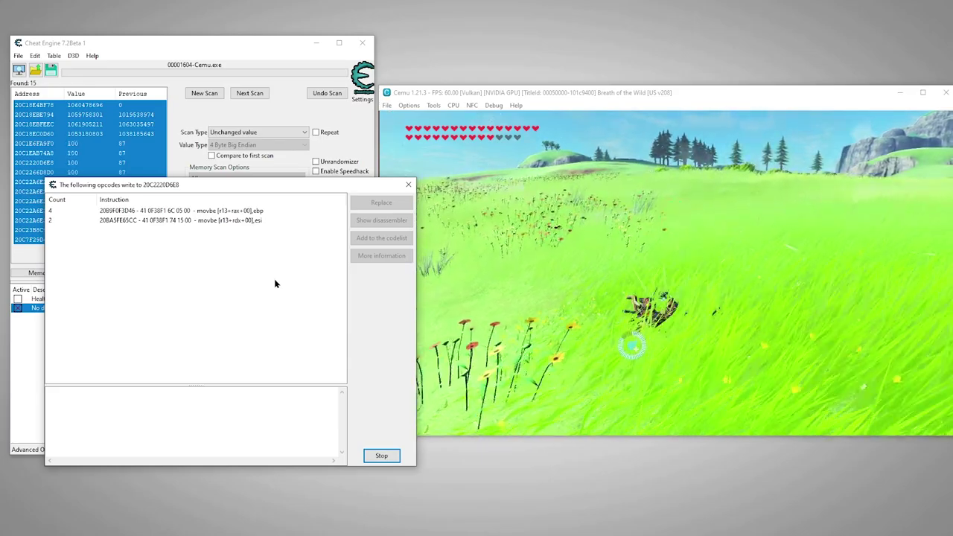
left_click(252, 221)
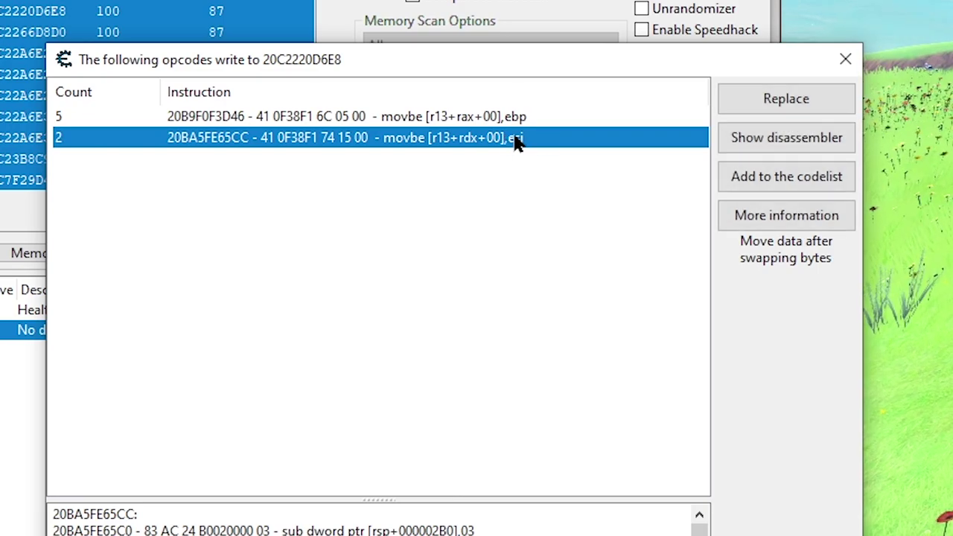
Show the movbe write at 20BA5FE65CC in the disassembler and replace it with nops.
left_click(748, 138)
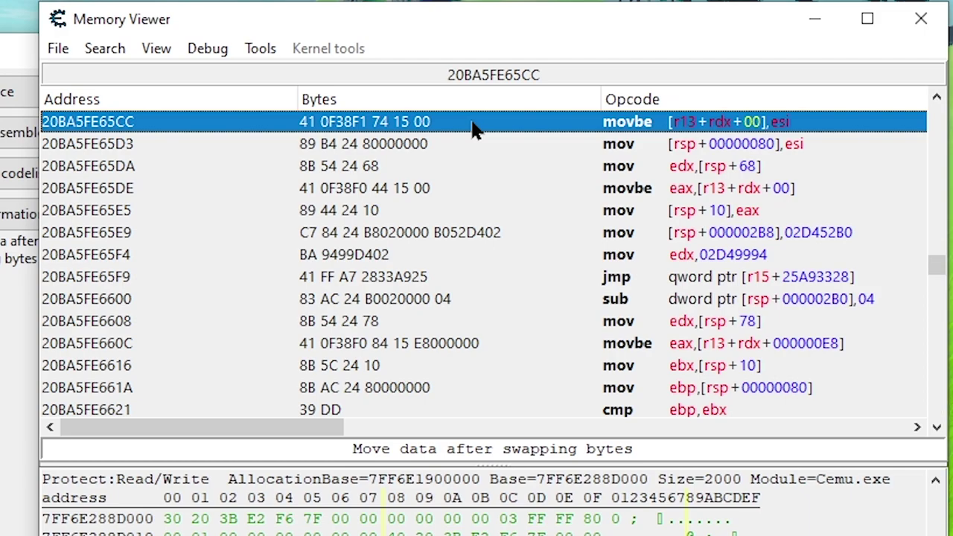
right_click(471, 121)
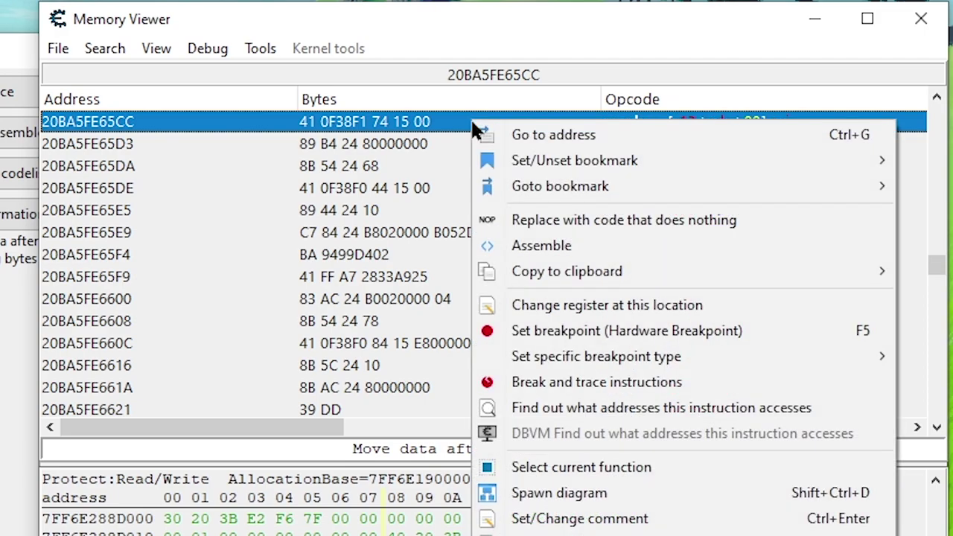
left_click(705, 221)
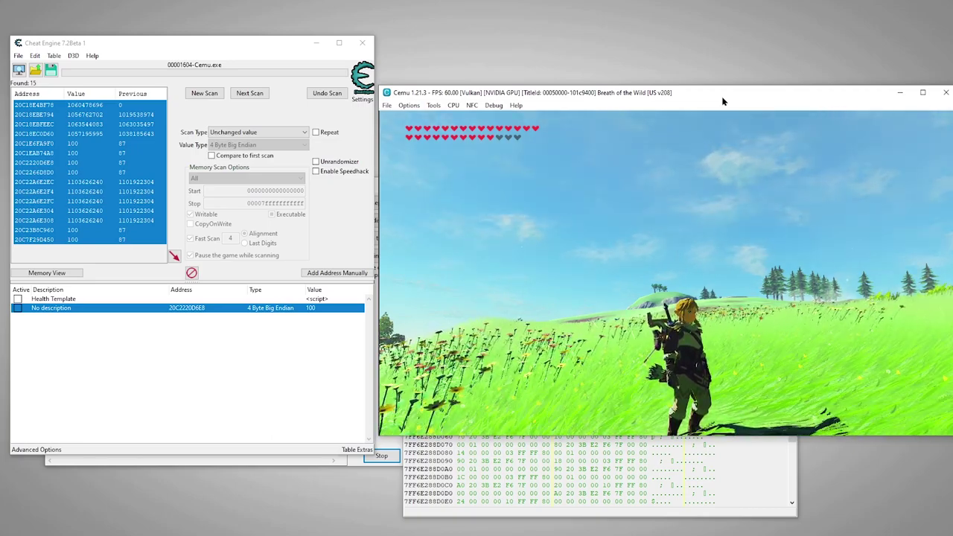
Restore the original code over the nop line in the Memory Viewer disassembly.
left_click(596, 514)
right_click(658, 221)
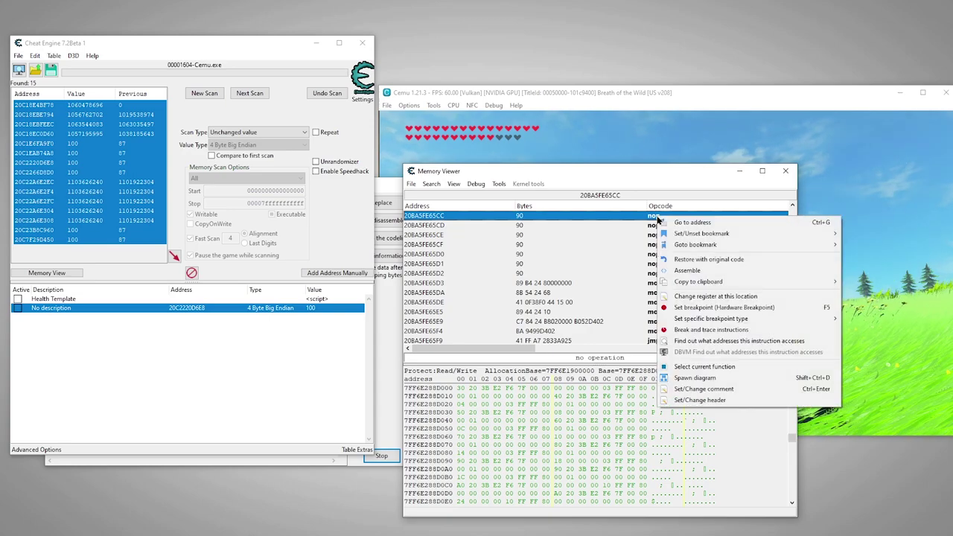
left_click(674, 260)
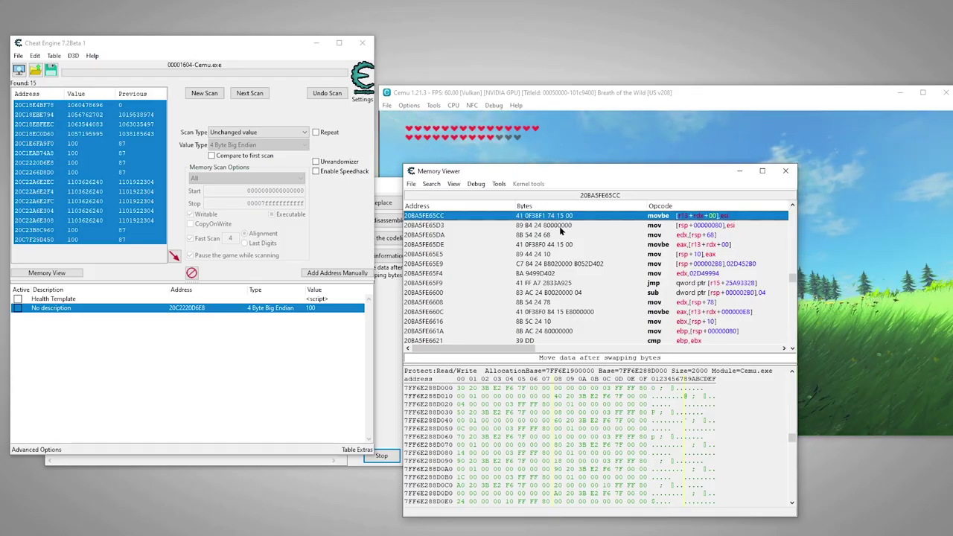
Copy the bytes of the three instructions starting at 20BA5FE65CC, without addresses.
left_click(537, 236, "shift")
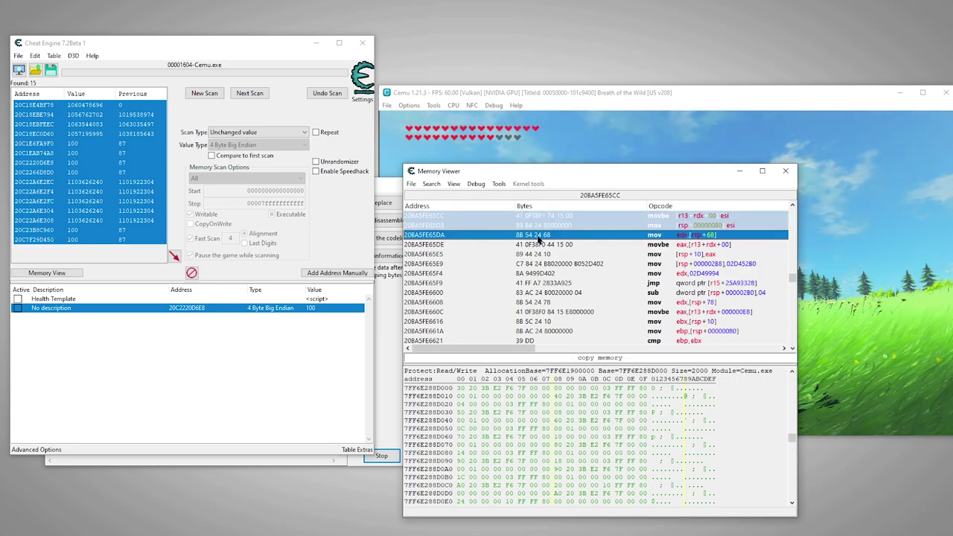
right_click(539, 237)
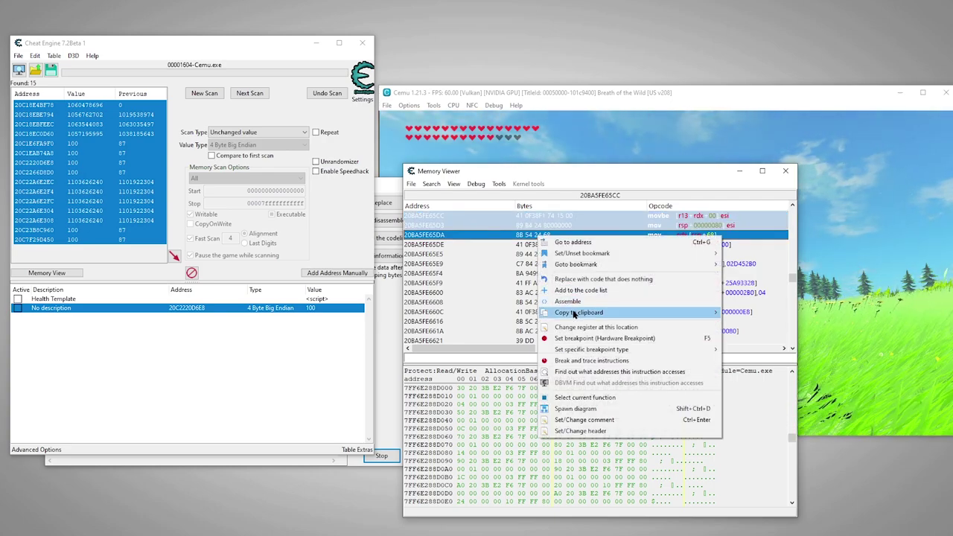
mouse_move(711, 313)
left_click(760, 358)
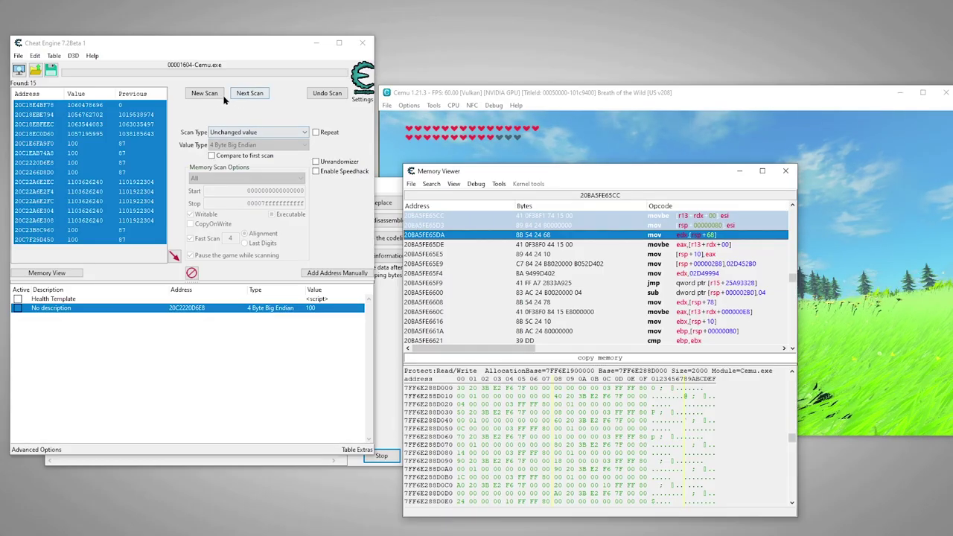
Run a new Array of byte scan for the copied bytes and confirm its single match is 20BA5FE65CC.
left_click(215, 93)
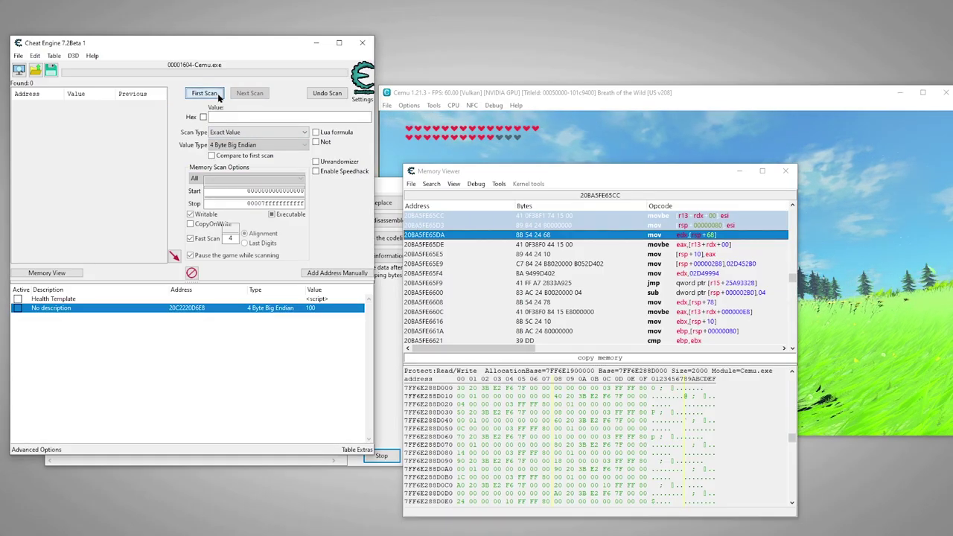
left_click(233, 146)
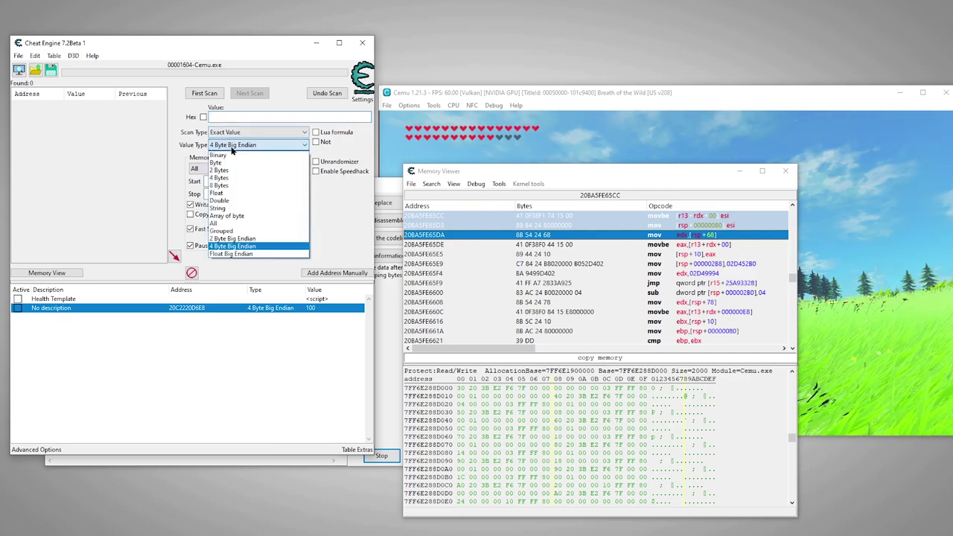
left_click(260, 216)
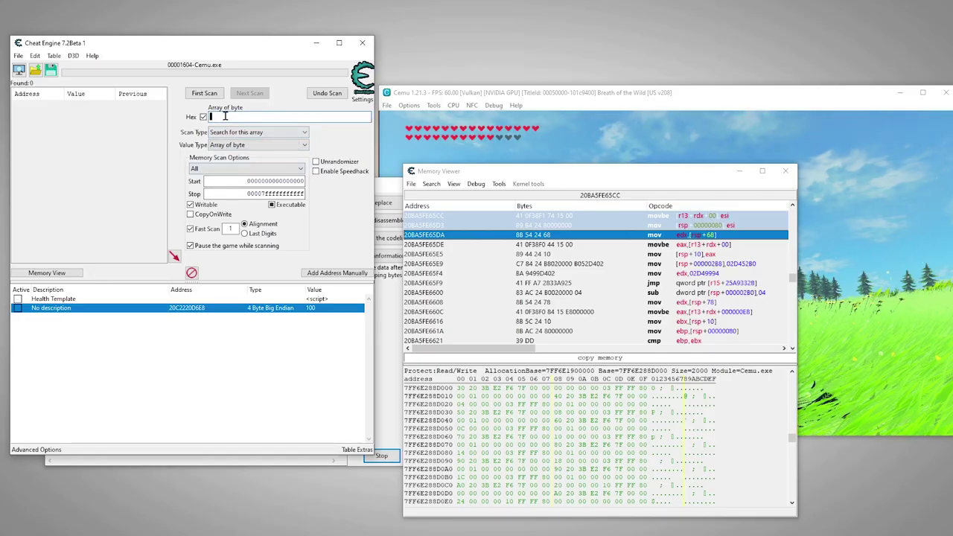
key("ctrl+v")
left_click(218, 23)
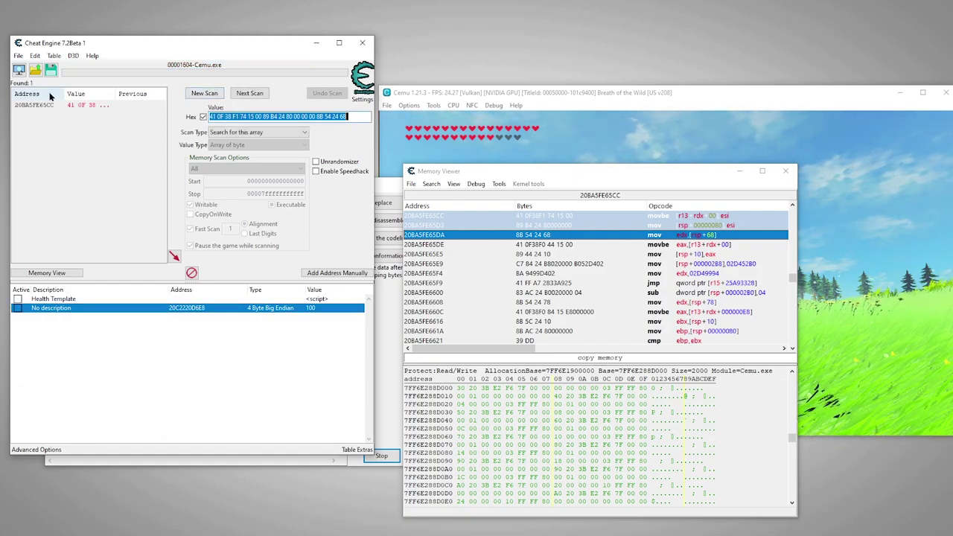
left_click(41, 107)
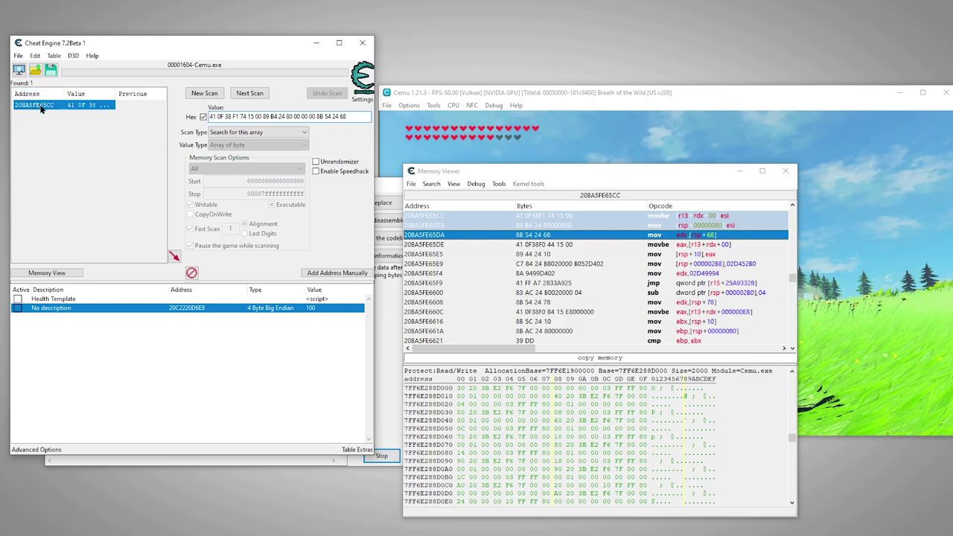
left_click(433, 216)
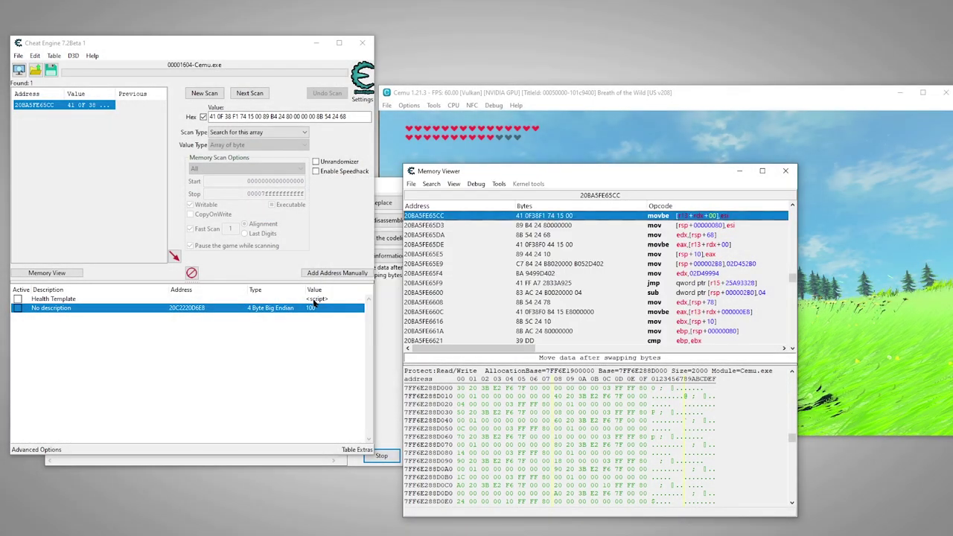
Open the Health Template script editor, then start a new blank auto-assemble script with Ctrl+Alt+A.
double_click(314, 298)
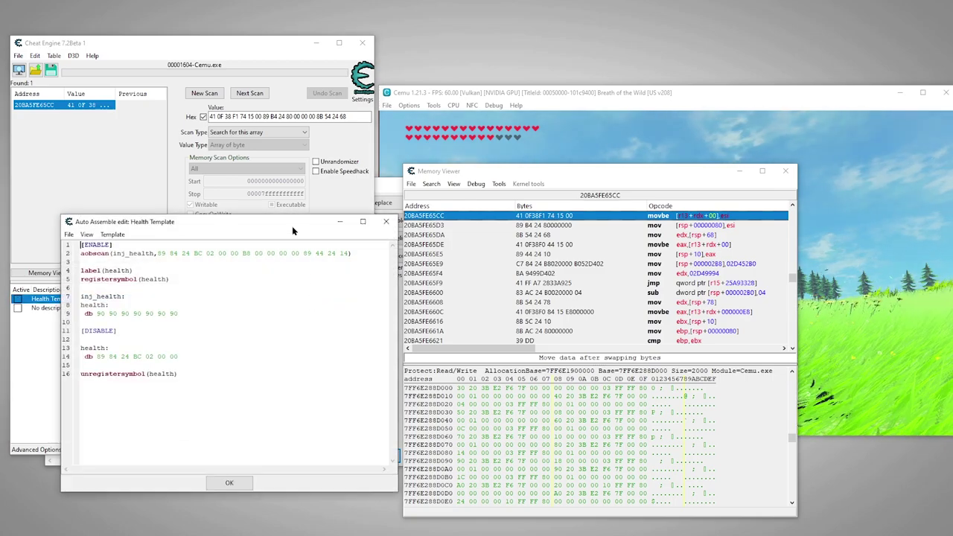
left_click_drag(297, 223, 289, 194)
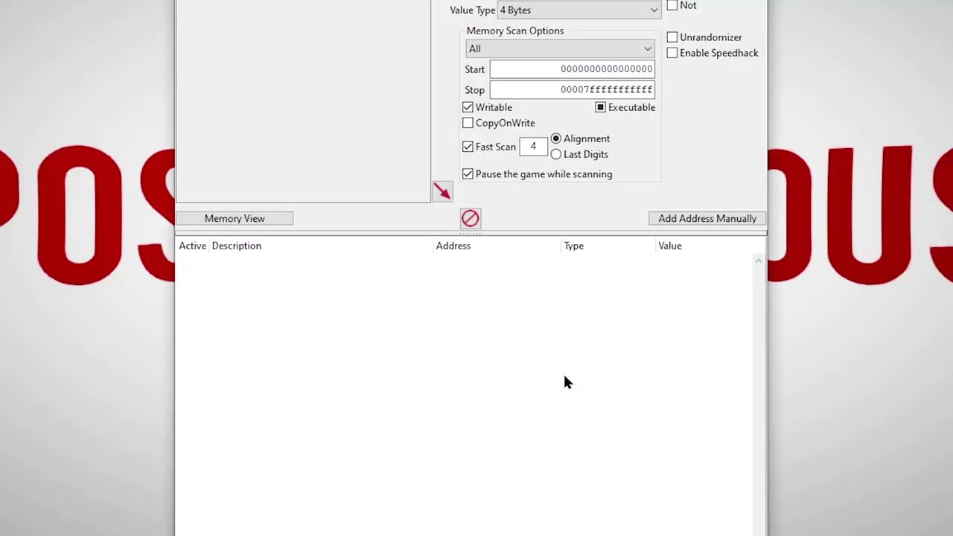
key("ctrl+alt+a")
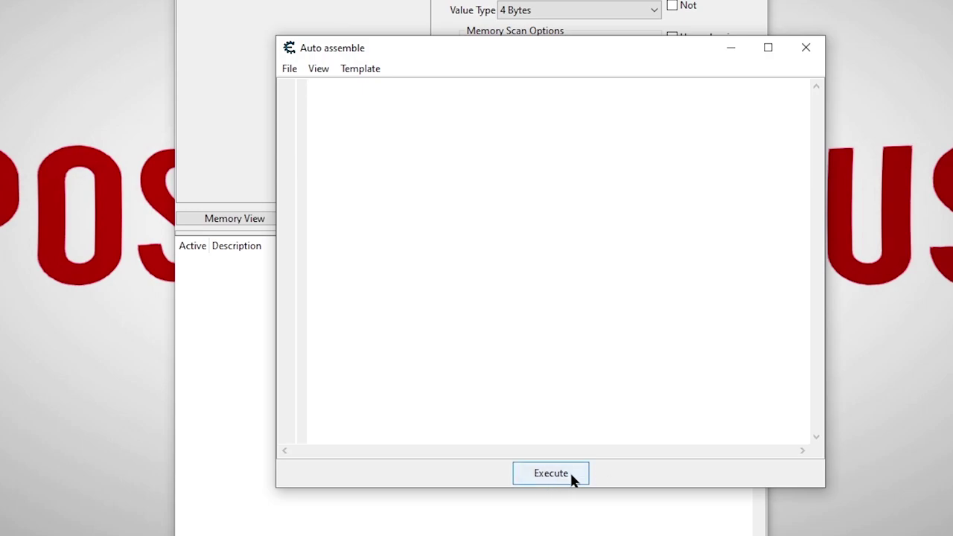
left_click(289, 68)
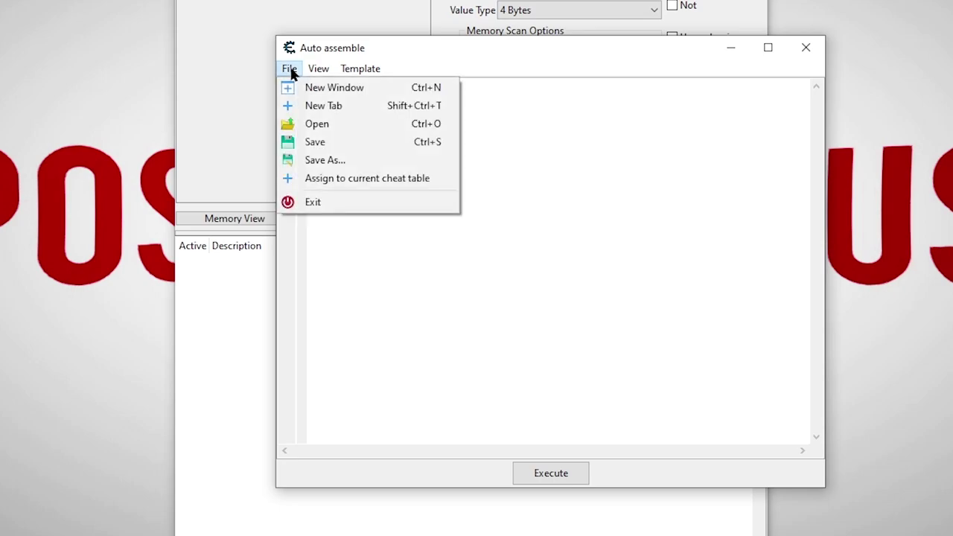
Assign the script to the cheat table and replace its aobscan pattern with the copied health-write bytes.
left_click(407, 179)
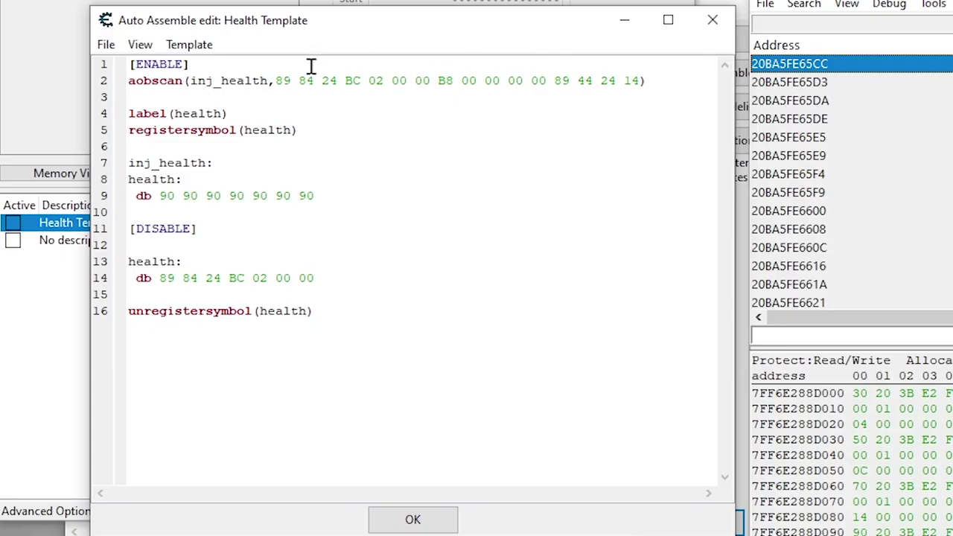
left_click_drag(277, 79, 630, 79)
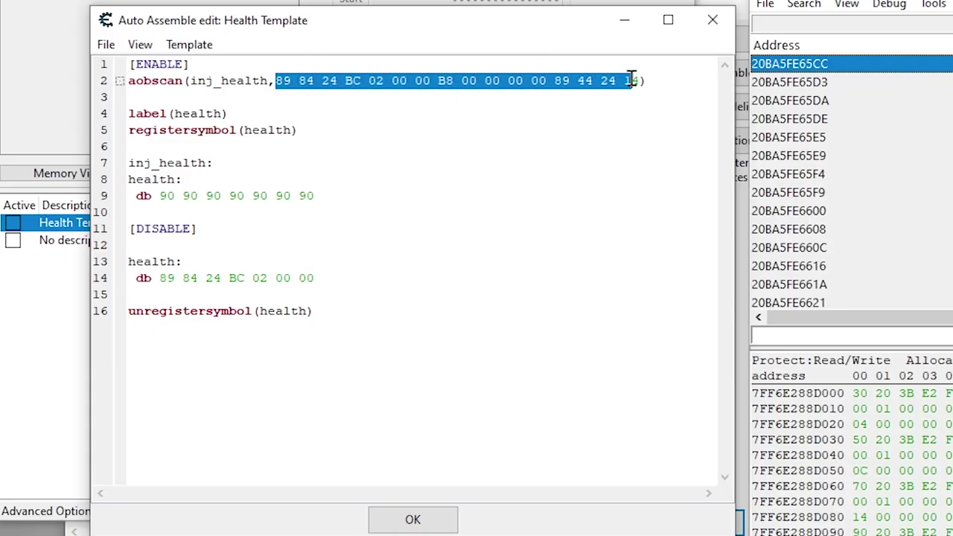
key("ctrl+v")
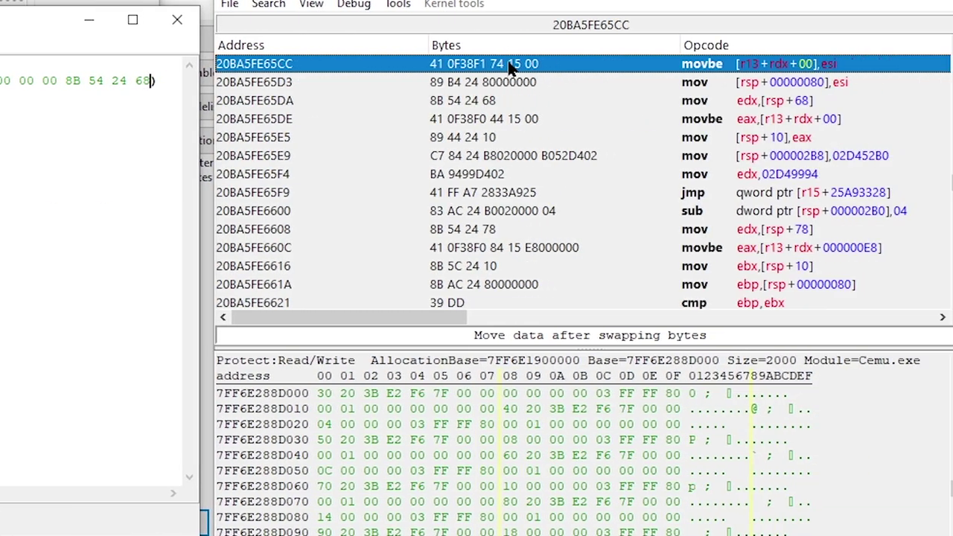
Set the DISABLE restore bytes to the instruction's 41 0F 38 F1 74 15 00 and save the script.
right_click(411, 64)
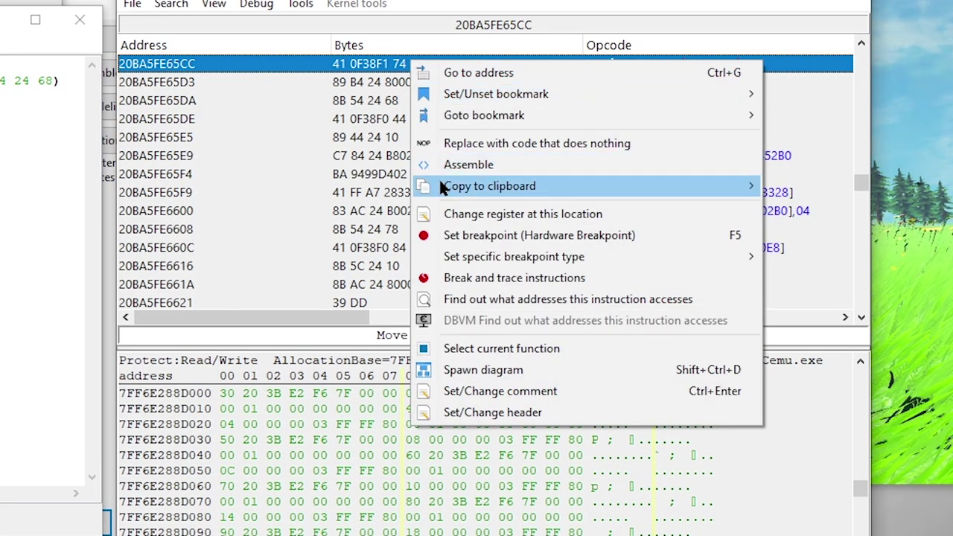
mouse_move(441, 188)
left_click(886, 272)
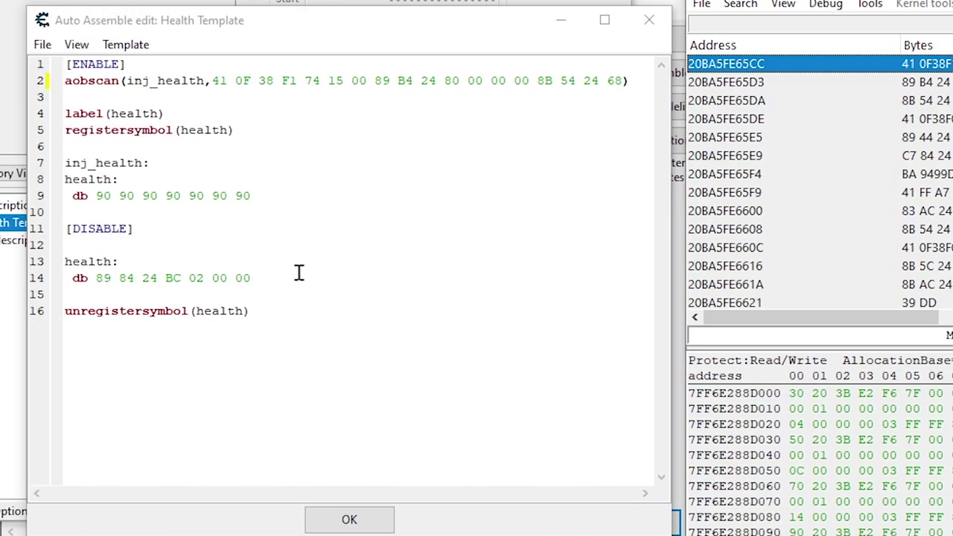
left_click_drag(297, 277, 102, 277)
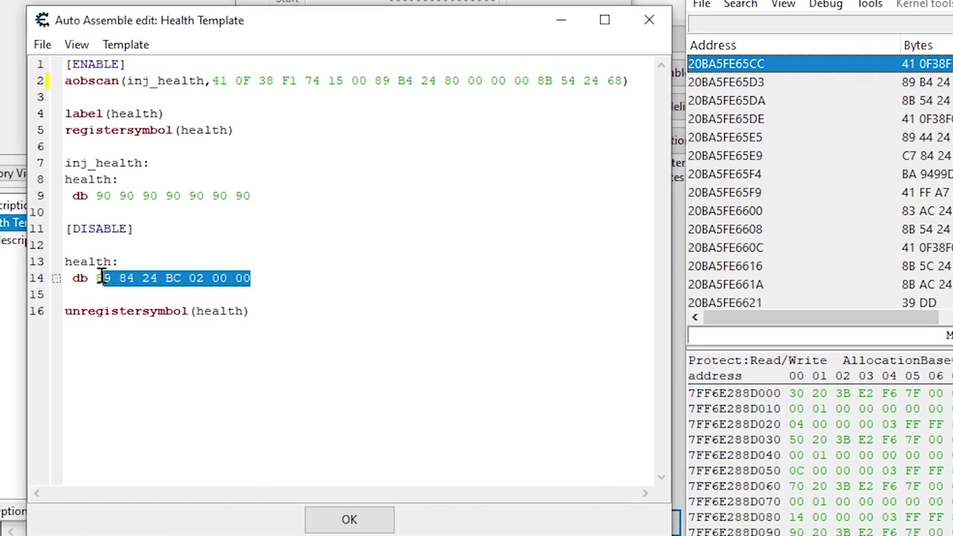
type("41 0F 38 F1 74 15 00")
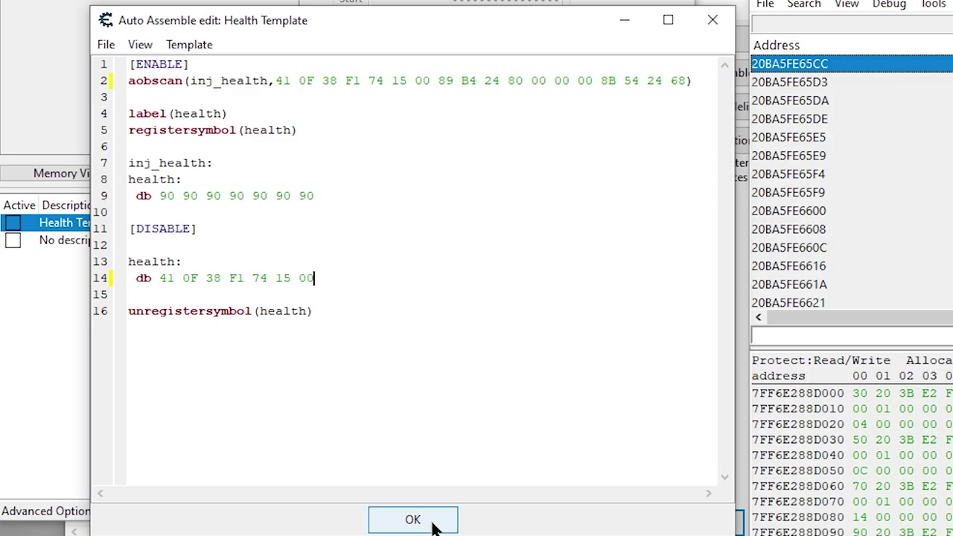
left_click(433, 521)
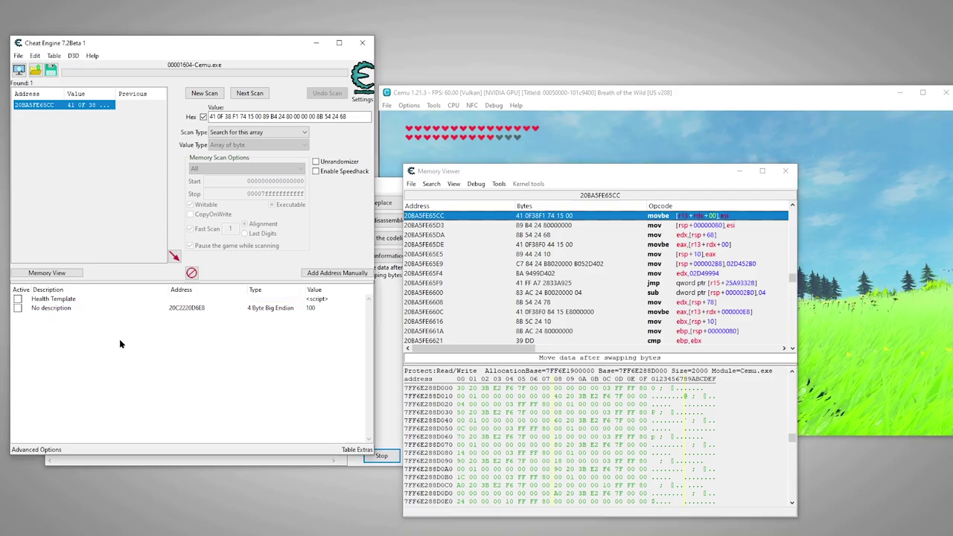
Run Link forward in Breath of the Wild in Cemu to take damage, glancing at the memory viewer.
left_click(722, 97)
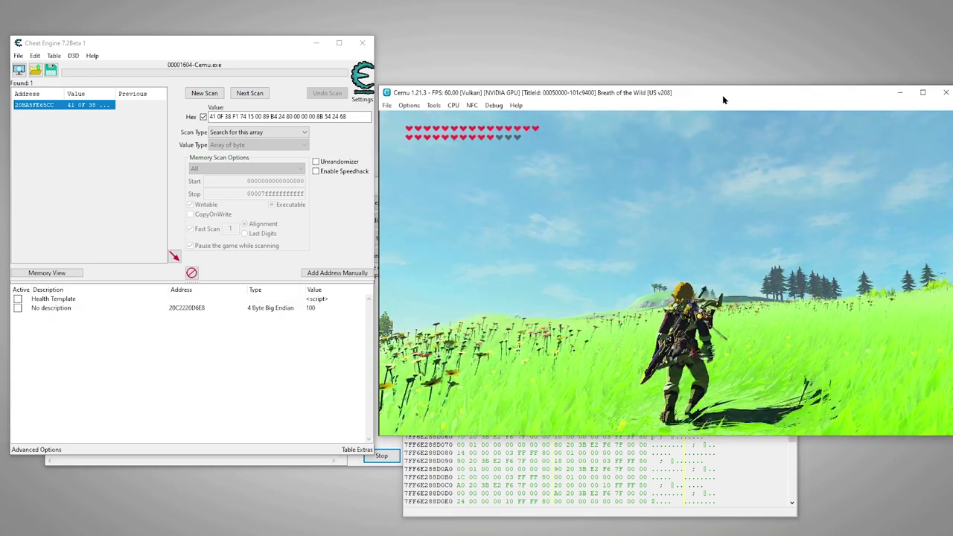
key("w")
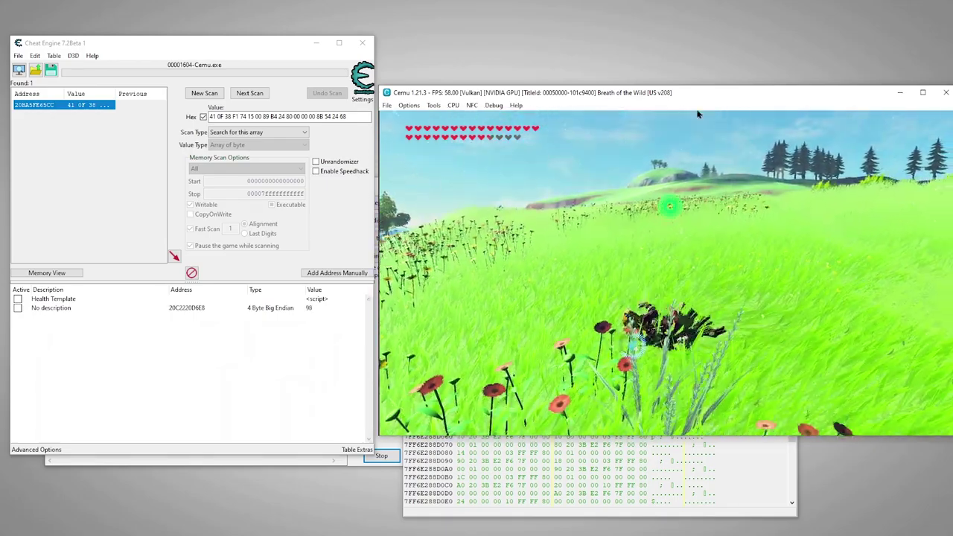
left_click(47, 273)
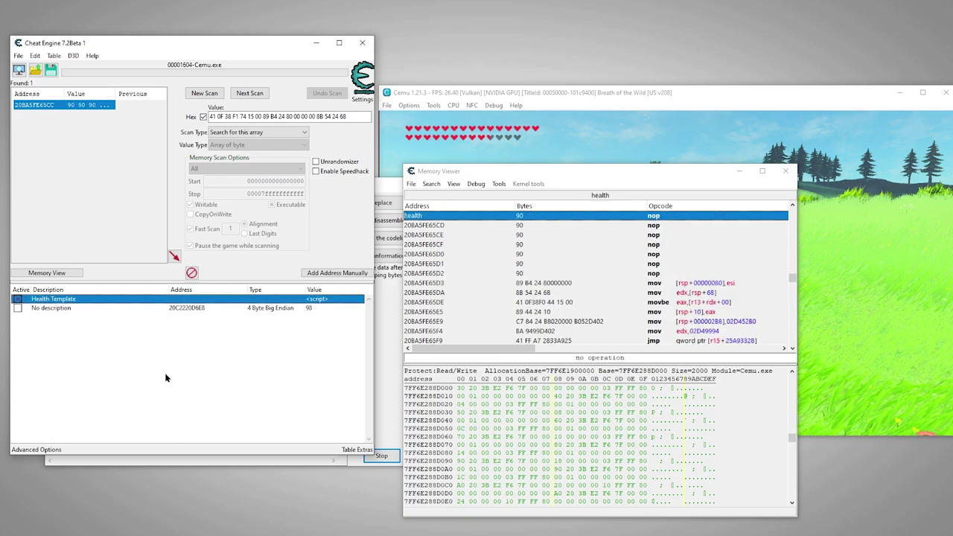
left_click(585, 149)
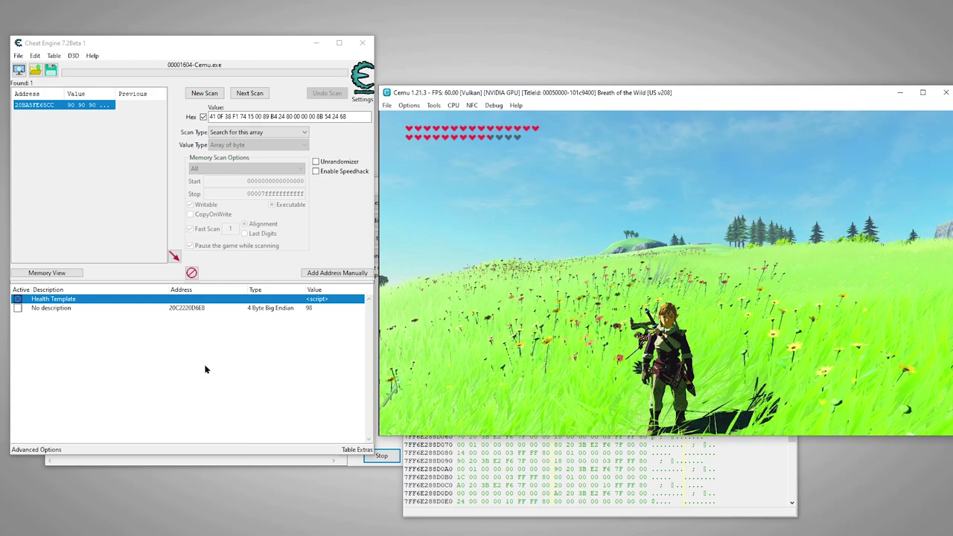
Disable Health Template and place the memory viewer side by side with its script editor.
left_click(17, 302)
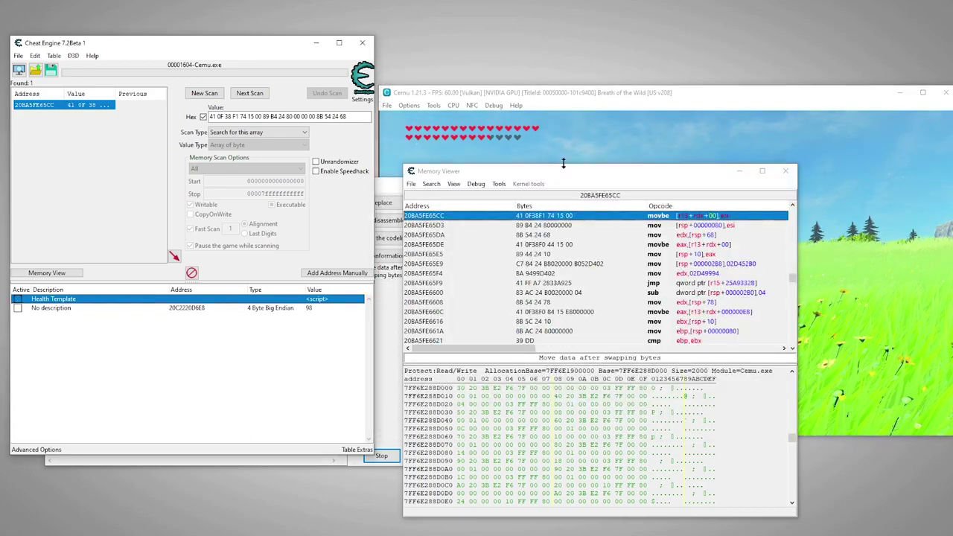
left_click_drag(573, 174, 552, 97)
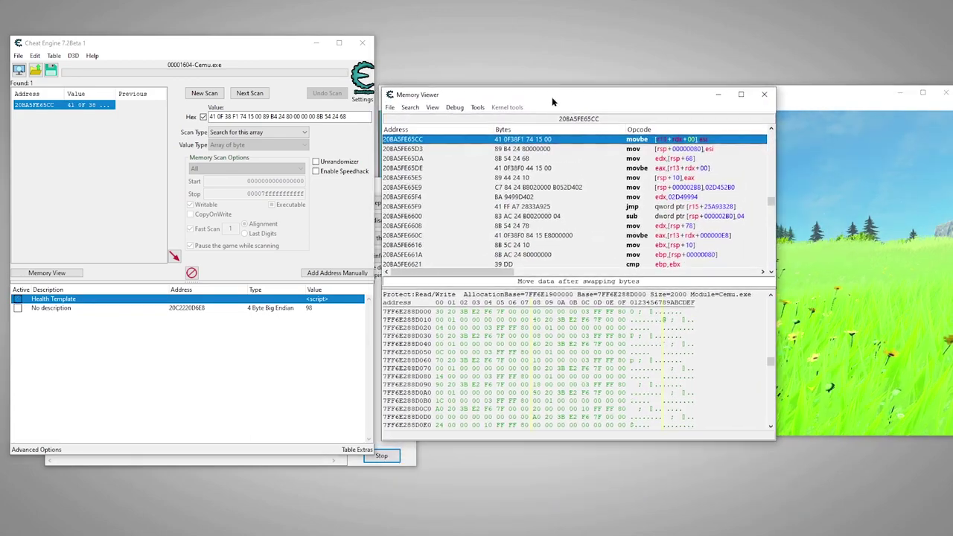
scroll(631, 164, "up", 2)
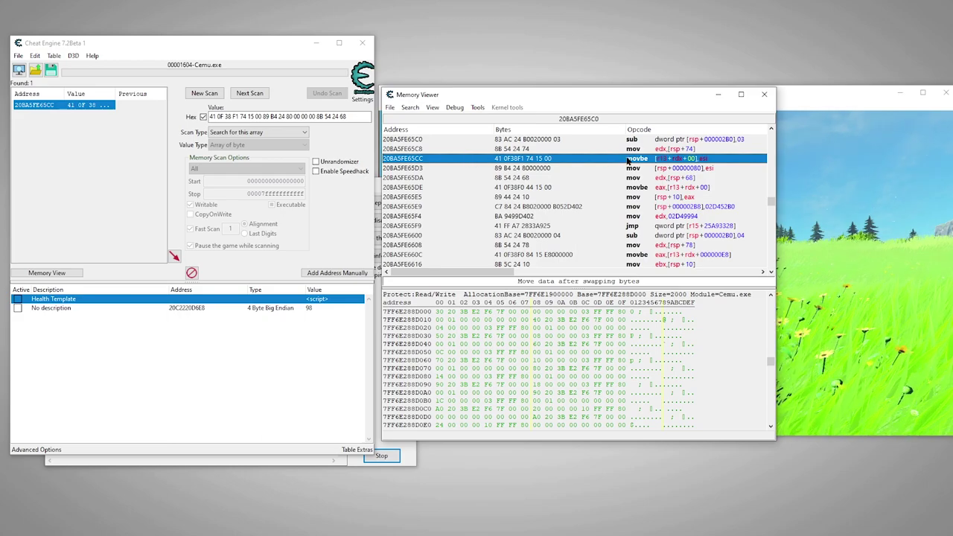
double_click(316, 299)
left_click_drag(288, 201, 290, 216)
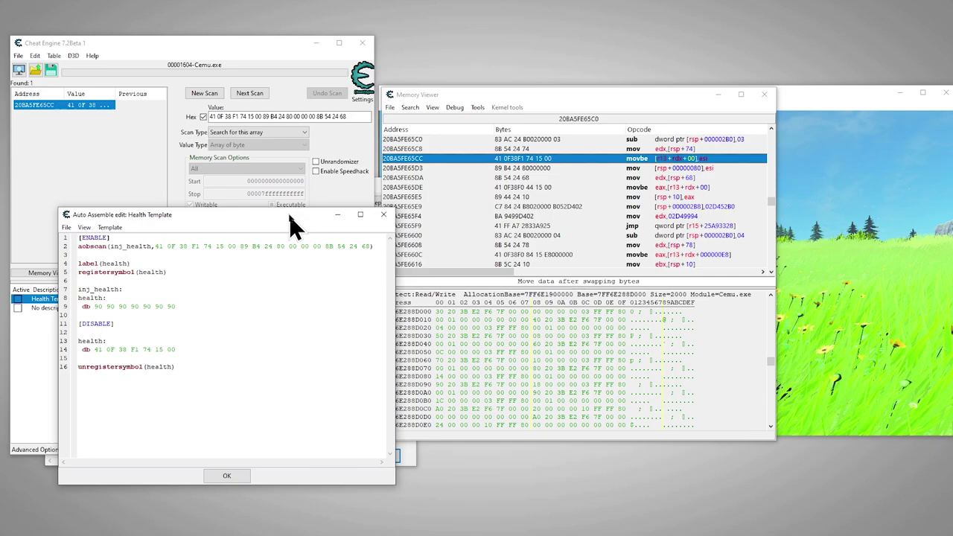
left_click_drag(587, 97, 750, 99)
left_click_drag(267, 215, 408, 97)
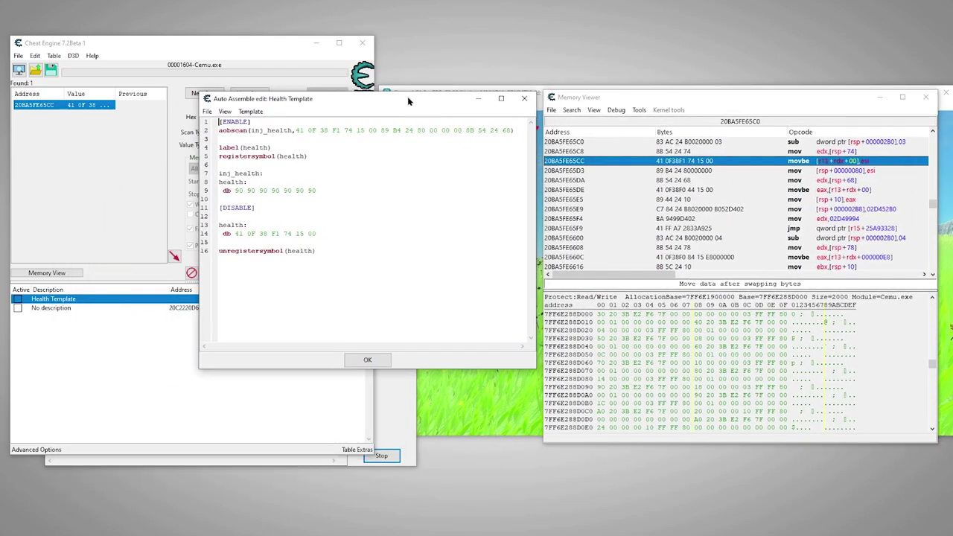
Toggle Health Template on and off, confirming the bytes at 20BA5FE65CC get NOPed then restored.
left_click(18, 301)
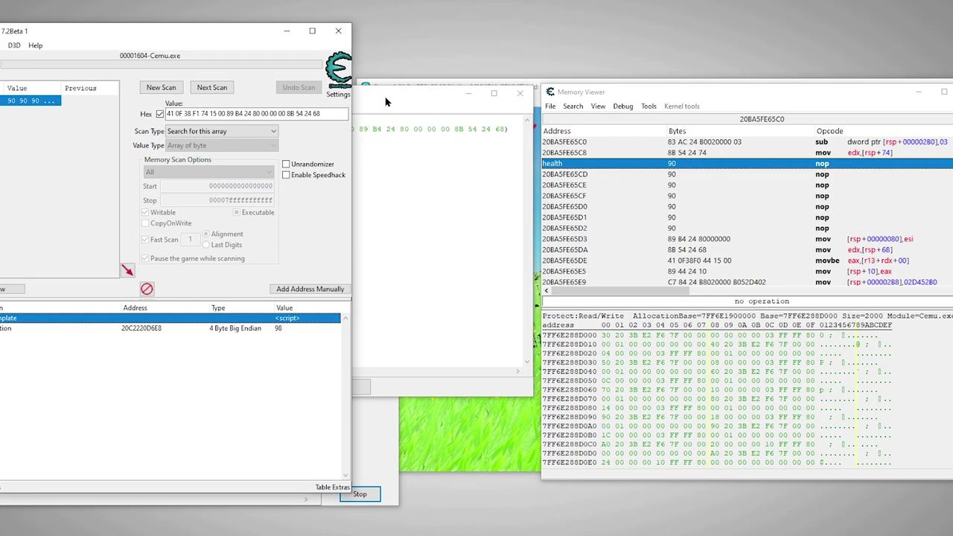
left_click(404, 106)
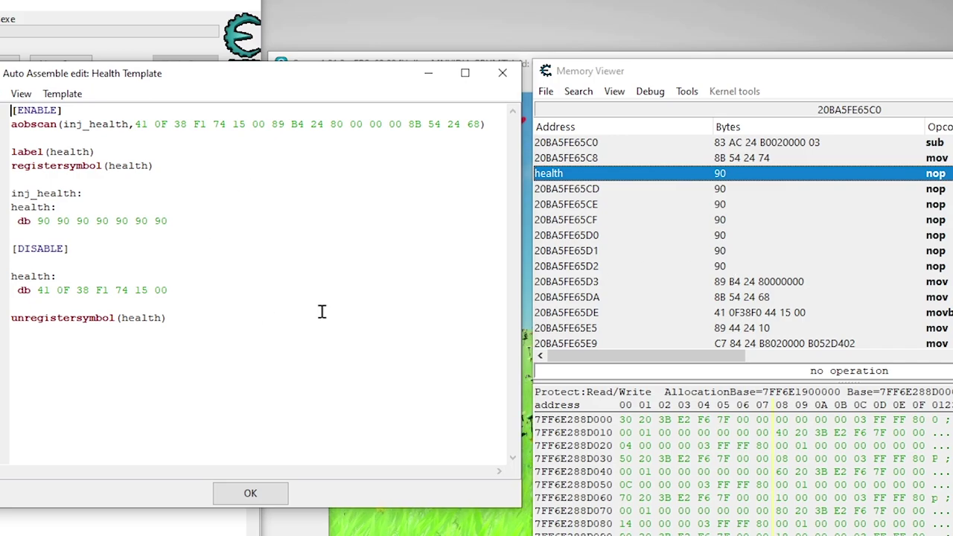
left_click(250, 494)
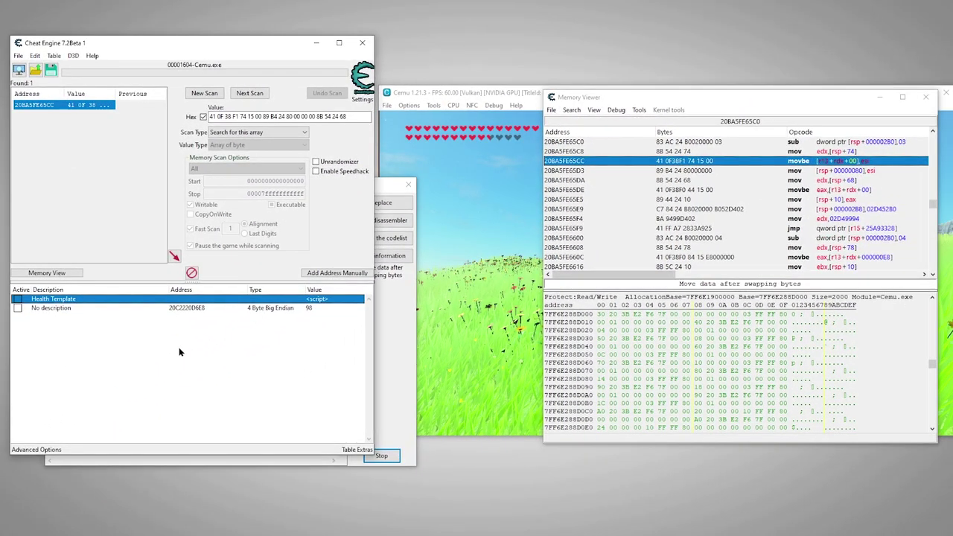
key("space")
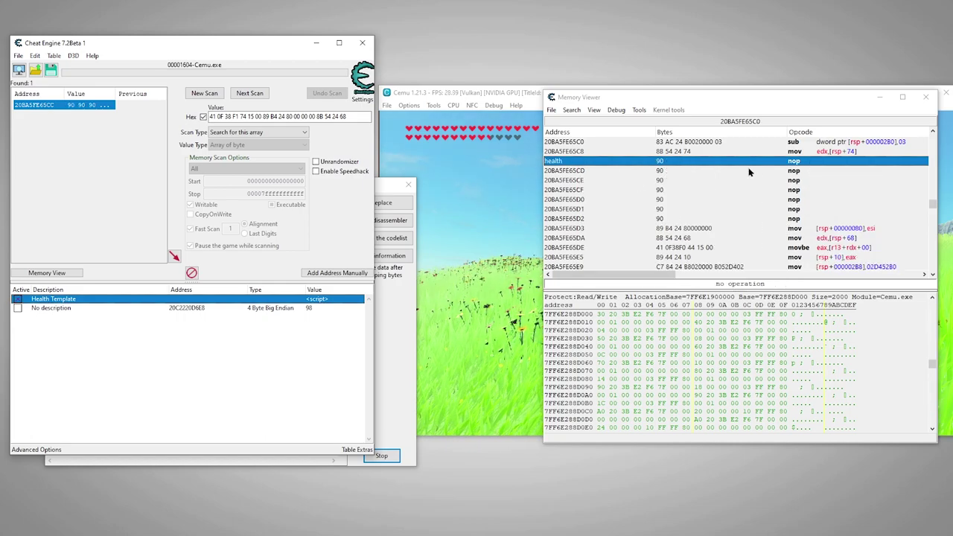
key("space")
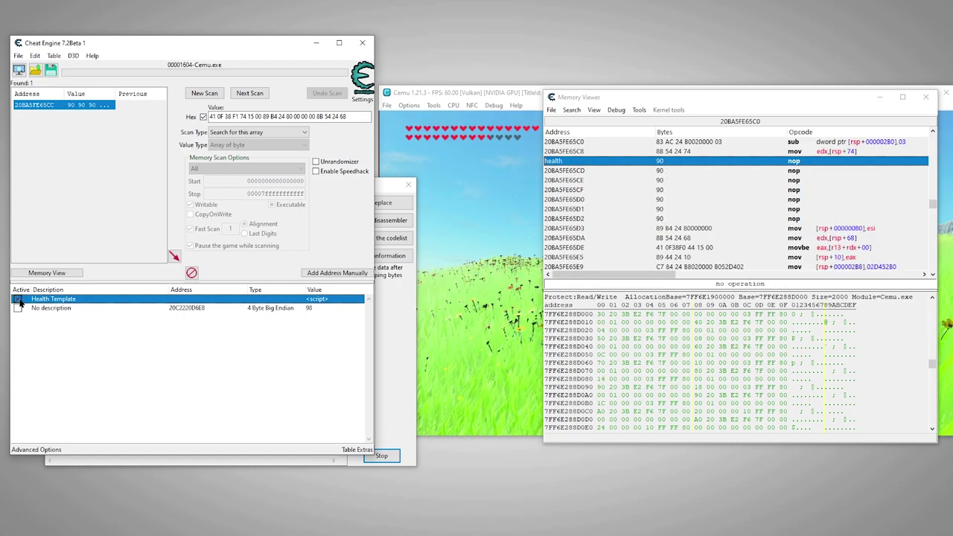
left_click(475, 223)
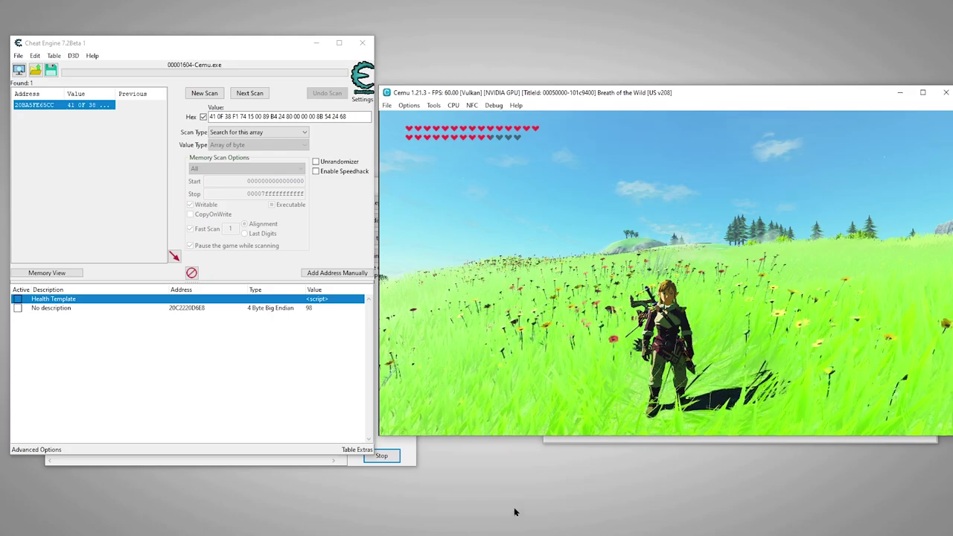